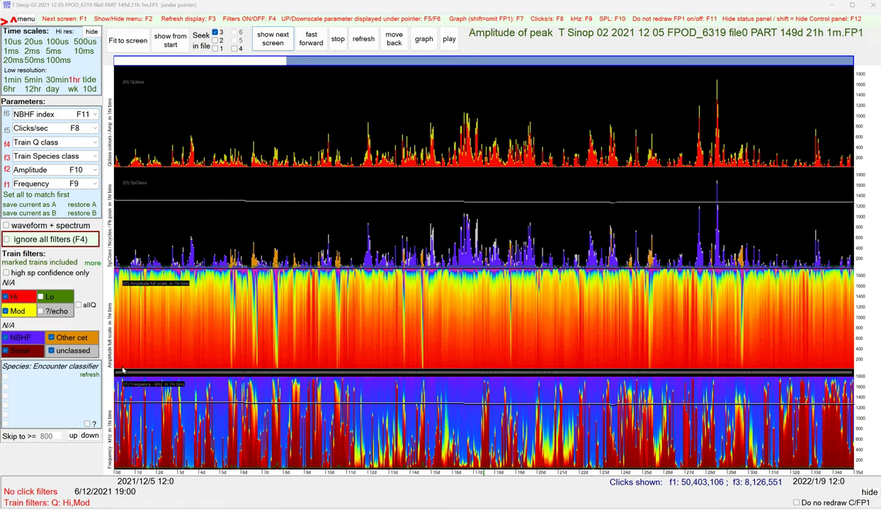
# Limit the train species filter to NBHF by excluding sonar, other cet and unclassed trains
pyautogui.click(20, 352)
pyautogui.click(59, 336)
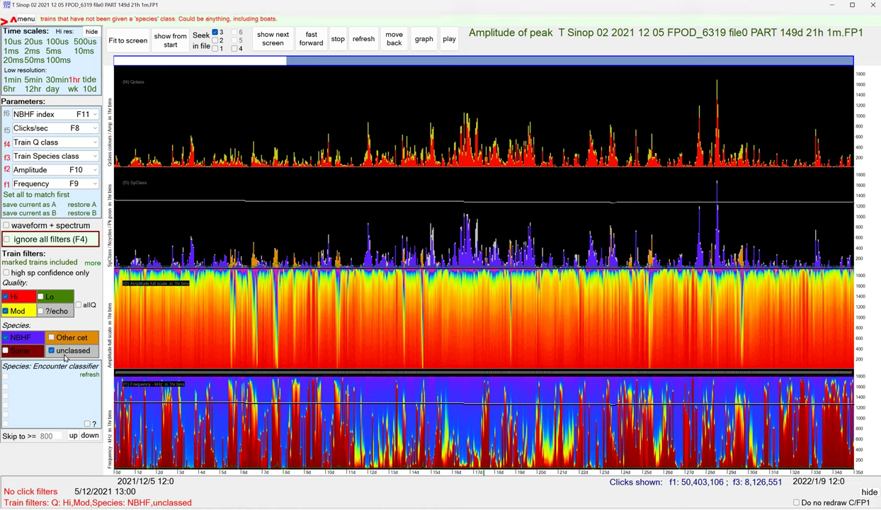
pyautogui.click(64, 349)
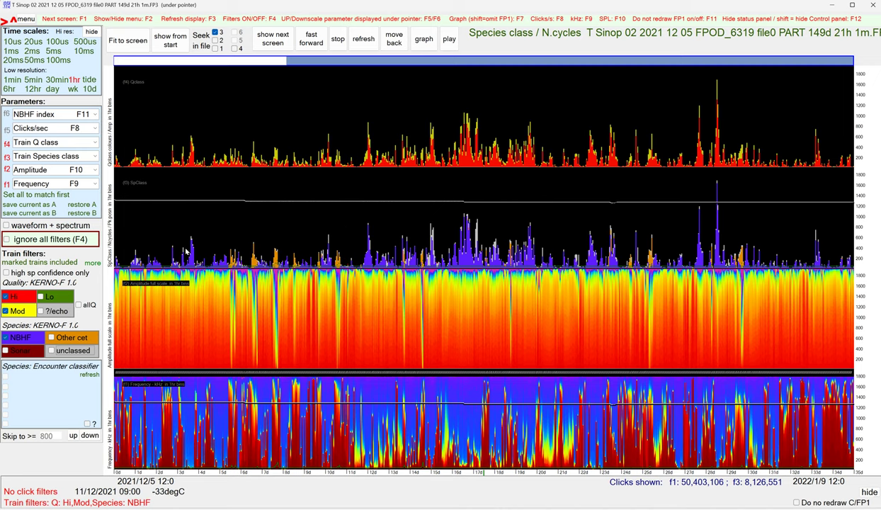
# Set the time scale to 100ms and go from the start of the file to the first screen containing trains
pyautogui.click(56, 61)
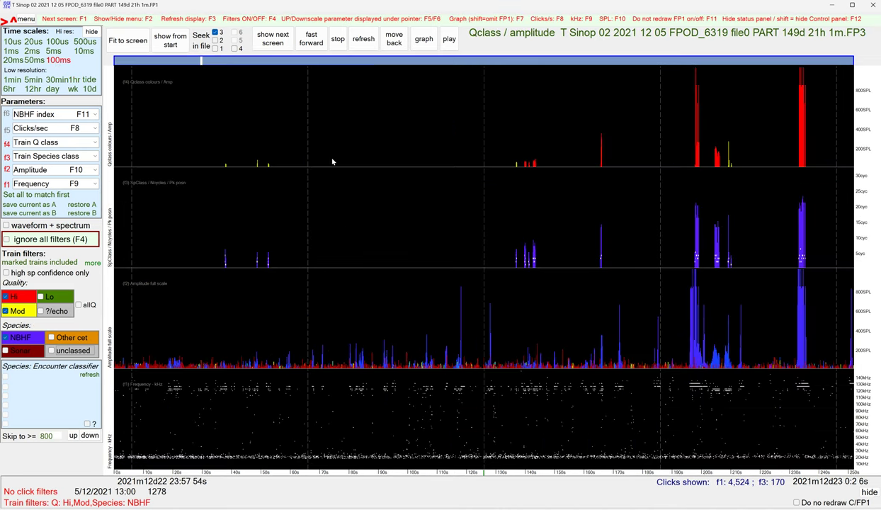
pyautogui.click(179, 46)
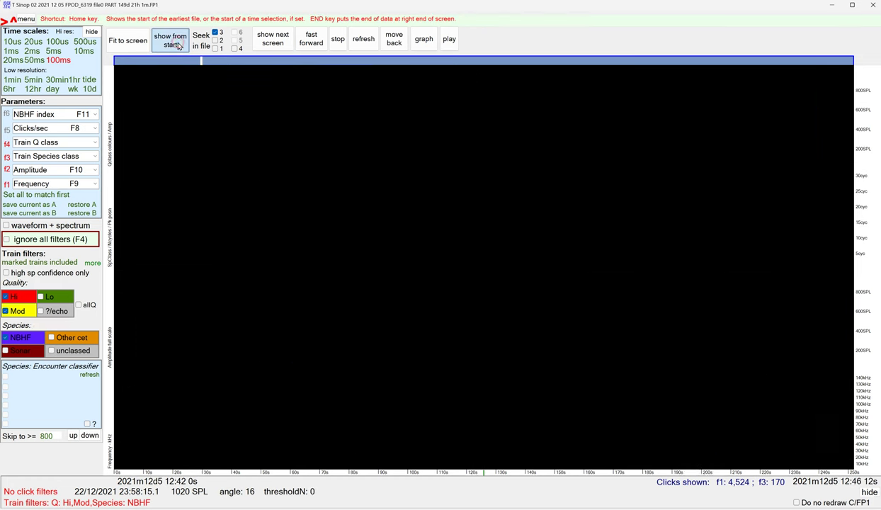
pyautogui.click(268, 46)
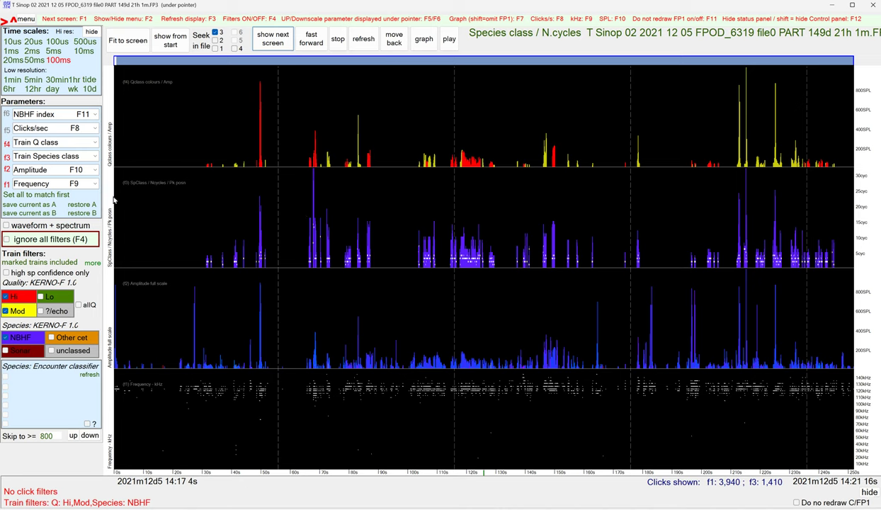
# Change the displayed parameter to Clicks/sec for f4 and to Amplitude for f3
pyautogui.click(95, 145)
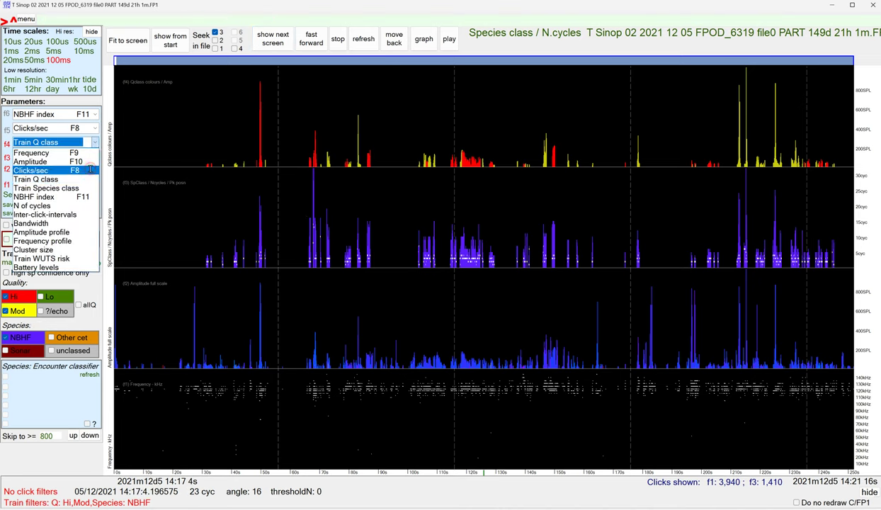
pyautogui.click(90, 170)
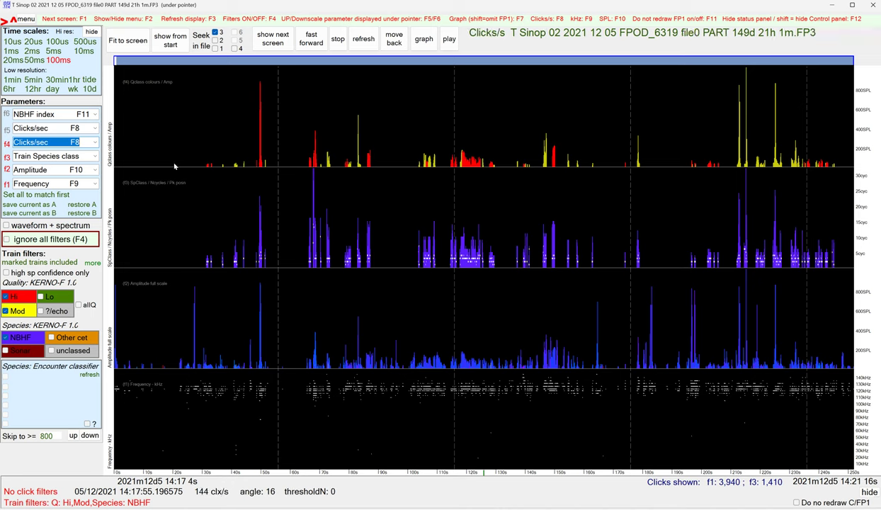
pyautogui.click(95, 156)
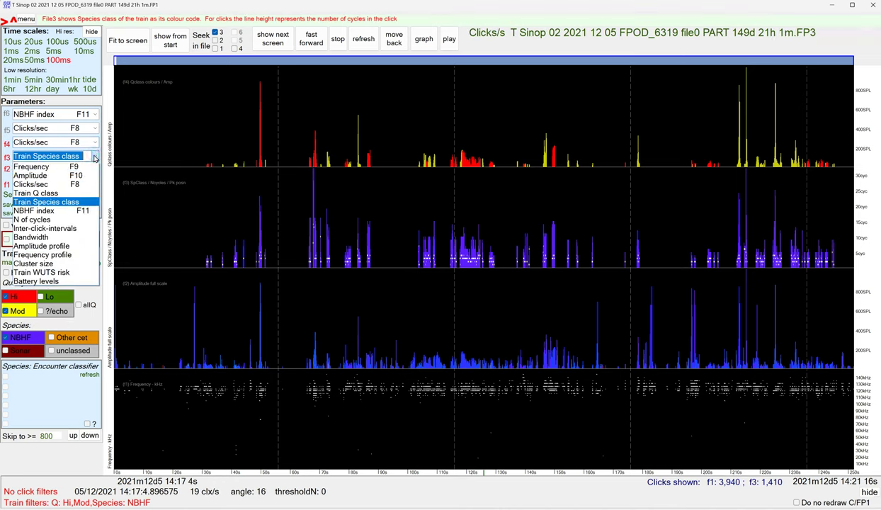
pyautogui.click(81, 176)
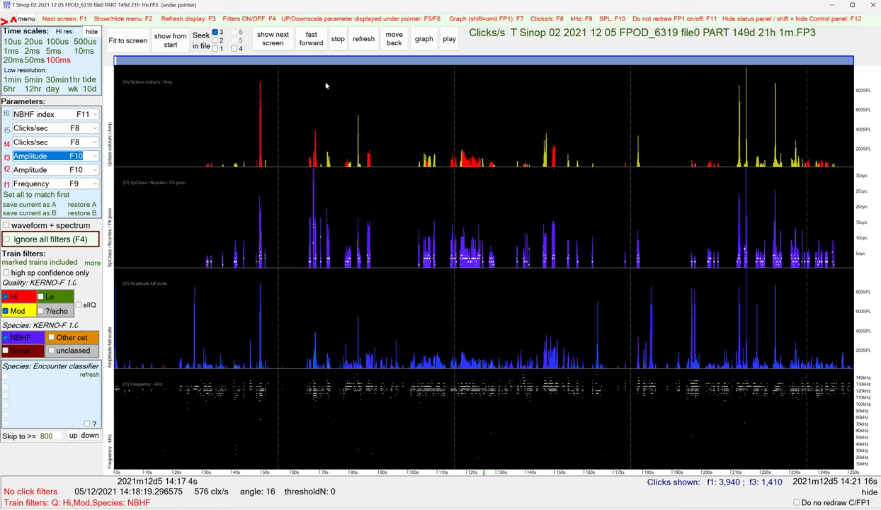
# Check the display settings and redraw the plots with the newly chosen parameters
pyautogui.press('F2')
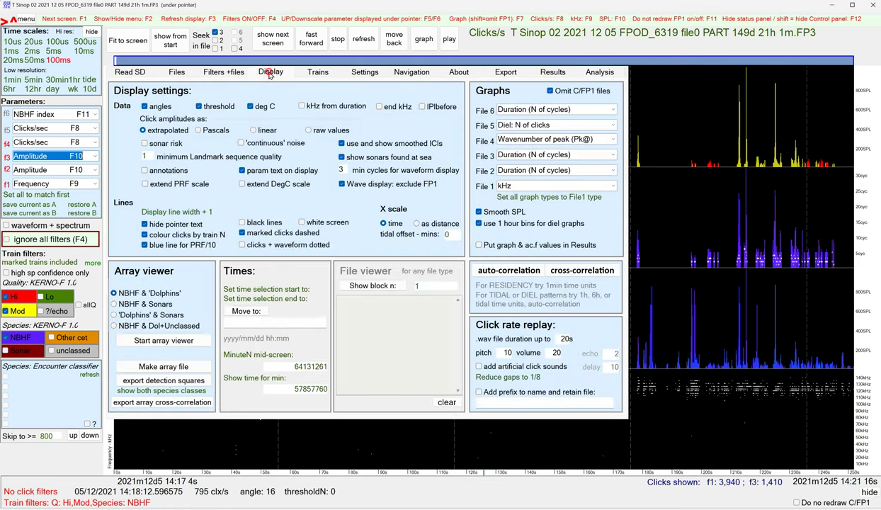
pyautogui.click(263, 72)
pyautogui.click(363, 39)
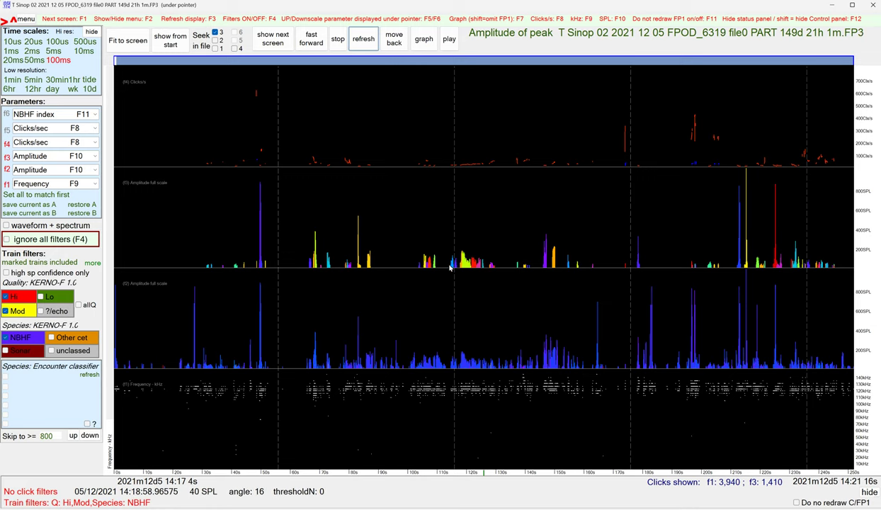
# Zoom in to the 10ms time scale and page through the following screens to find trains with high click rates
pyautogui.click(485, 258)
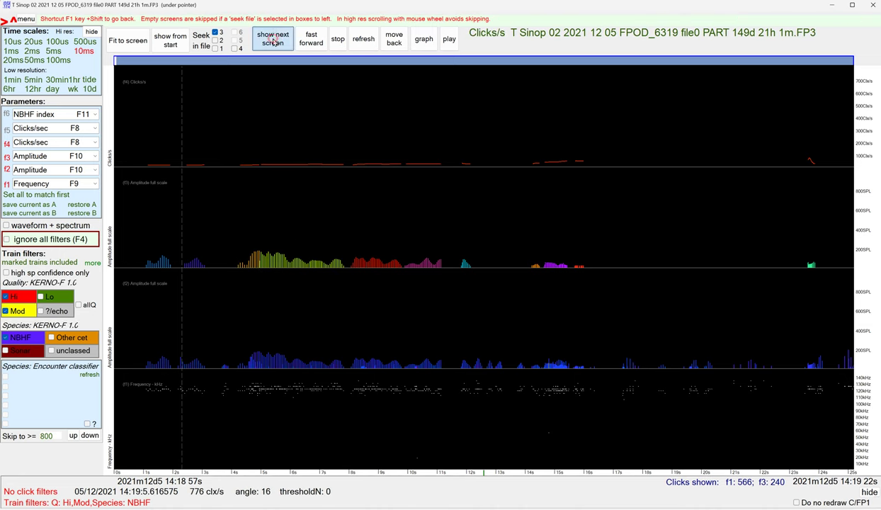
pyautogui.click(274, 41)
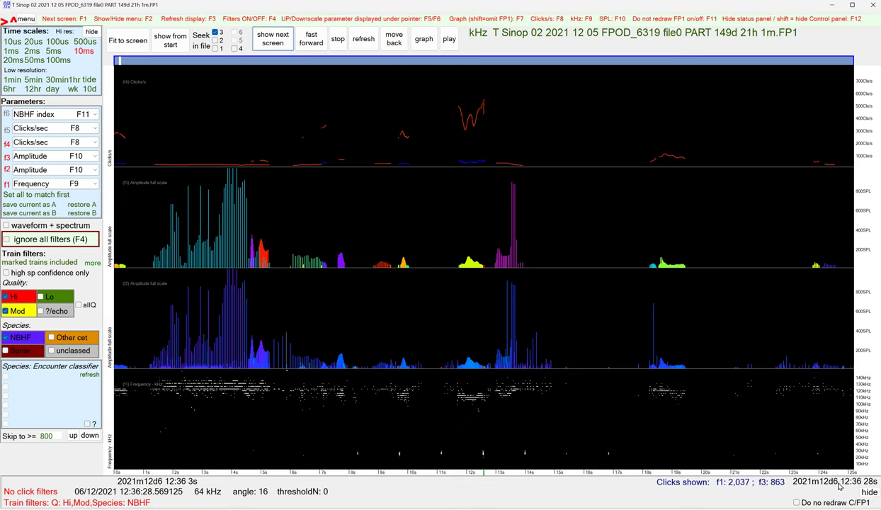
pyautogui.click(281, 43)
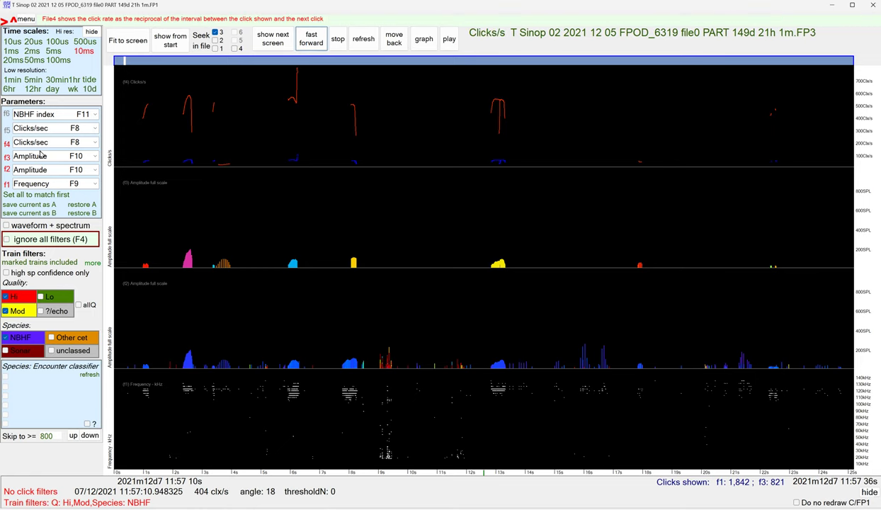
# Change the f1 parameter to Clicks/sec and redraw the plots
pyautogui.click(93, 183)
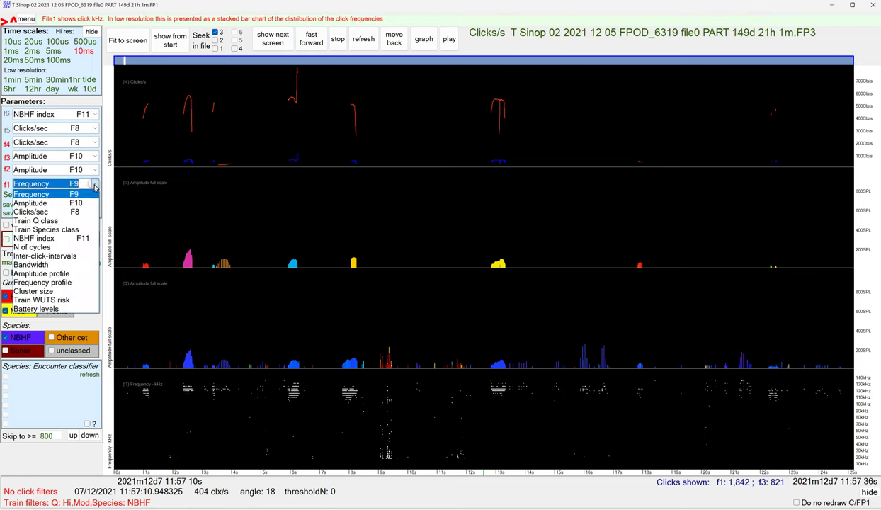
pyautogui.click(71, 212)
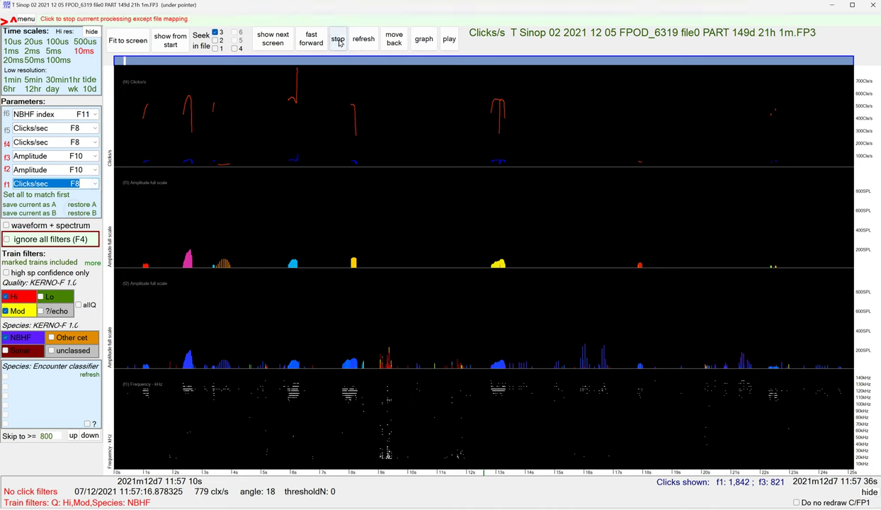
pyautogui.click(365, 41)
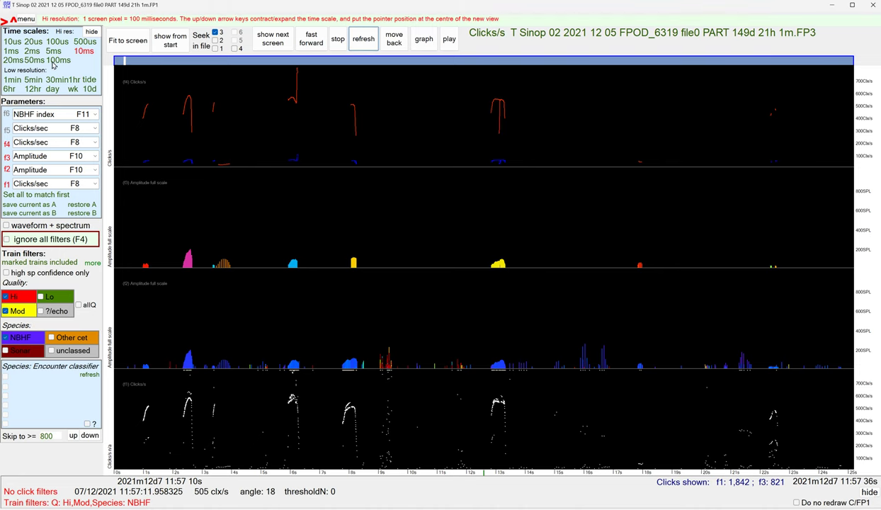
# Reframe the group of buzz trains at the 10ms scale and filter trains to a minimum of 100 clicks/s
pyautogui.click(54, 61)
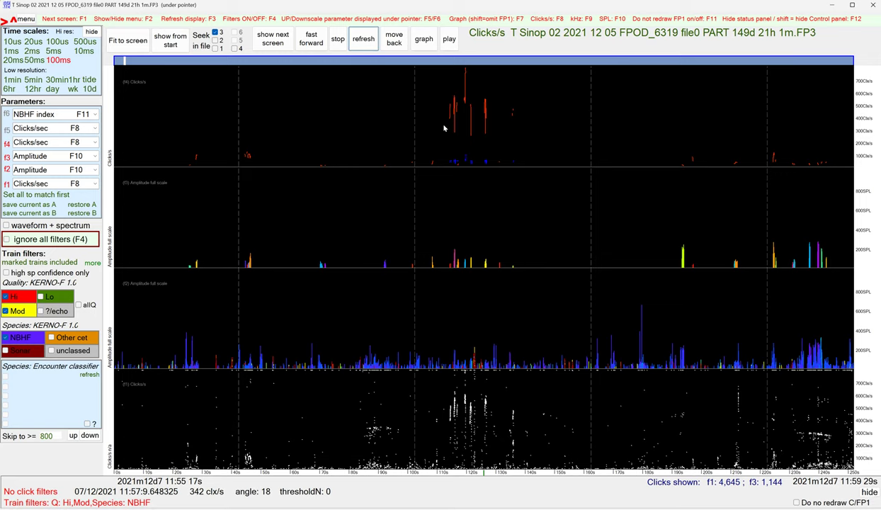
pyautogui.moveTo(445, 128); pyautogui.dragTo(520, 129)
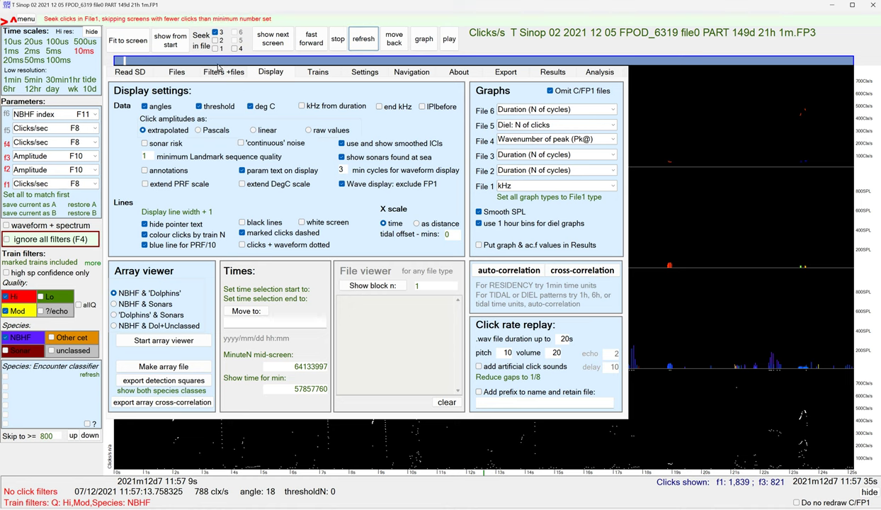
pyautogui.click(215, 73)
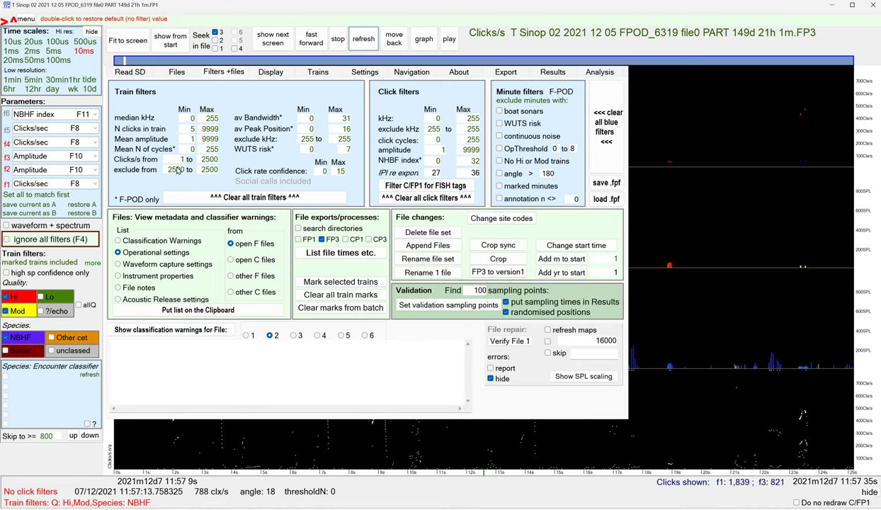
pyautogui.click(181, 160)
pyautogui.write('00')
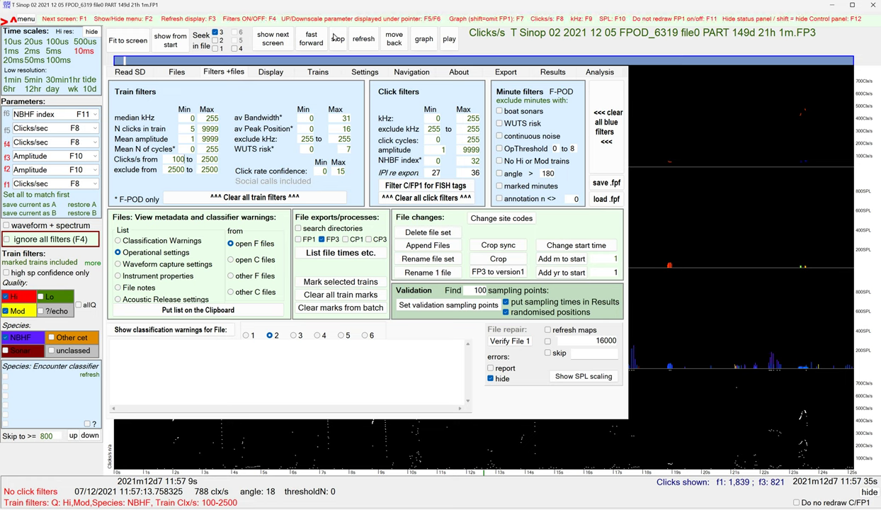
pyautogui.click(363, 40)
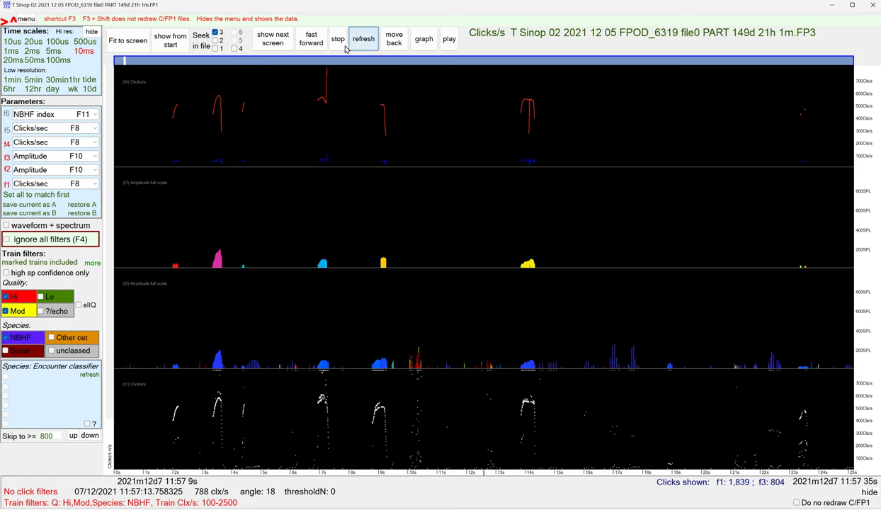
# Mark all the trains shown on the screen and inspect one marked train at the 500us time scale
pyautogui.rightClick(349, 127)
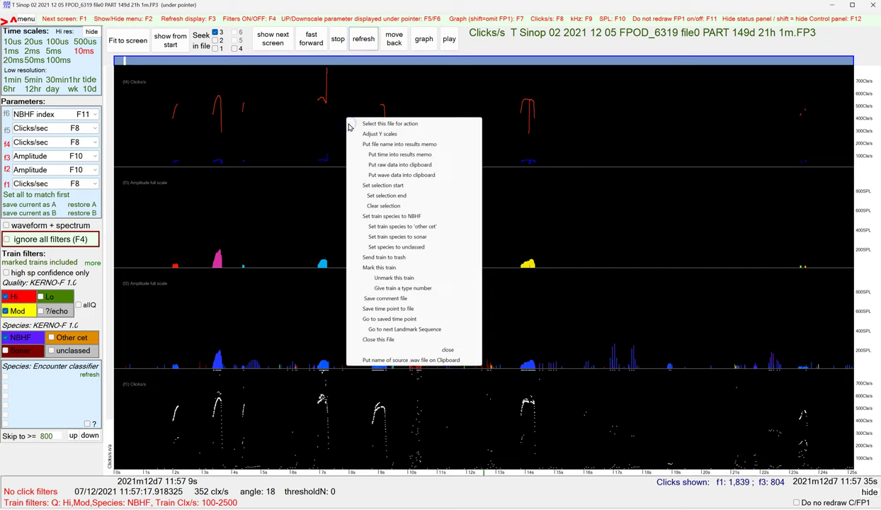
pyautogui.click(393, 268)
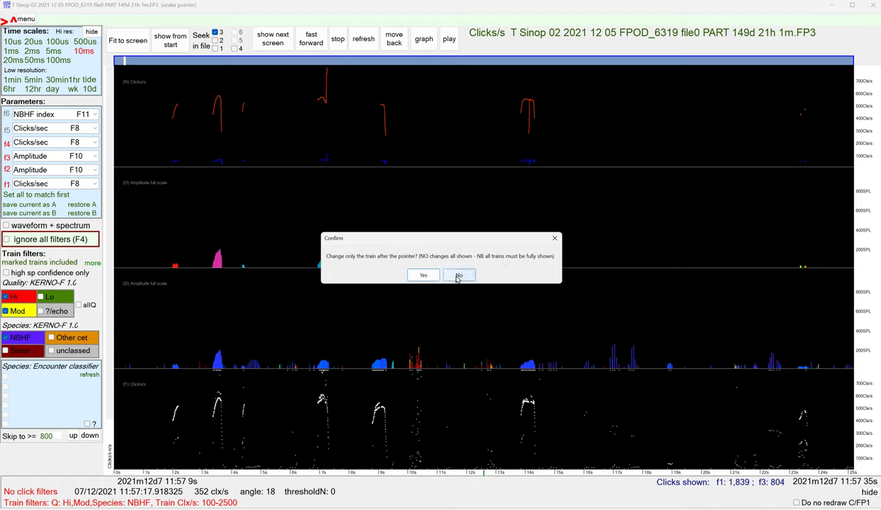
pyautogui.click(457, 276)
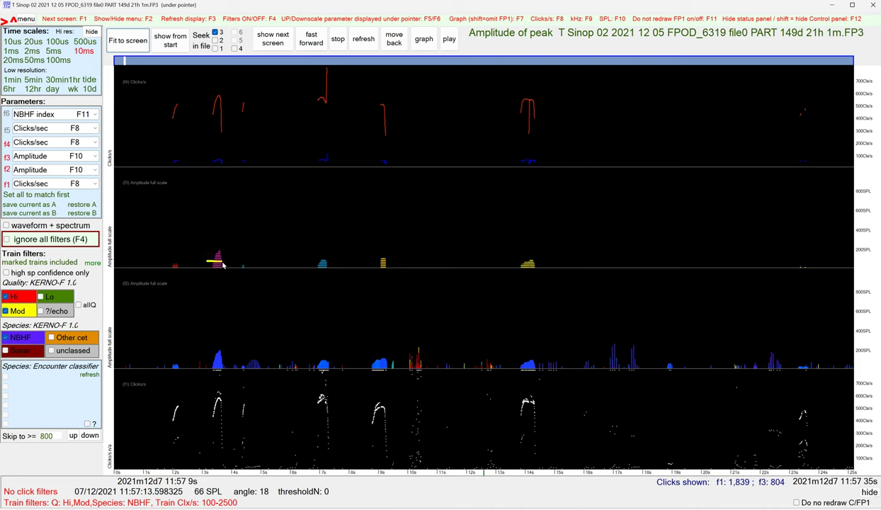
pyautogui.click(234, 252)
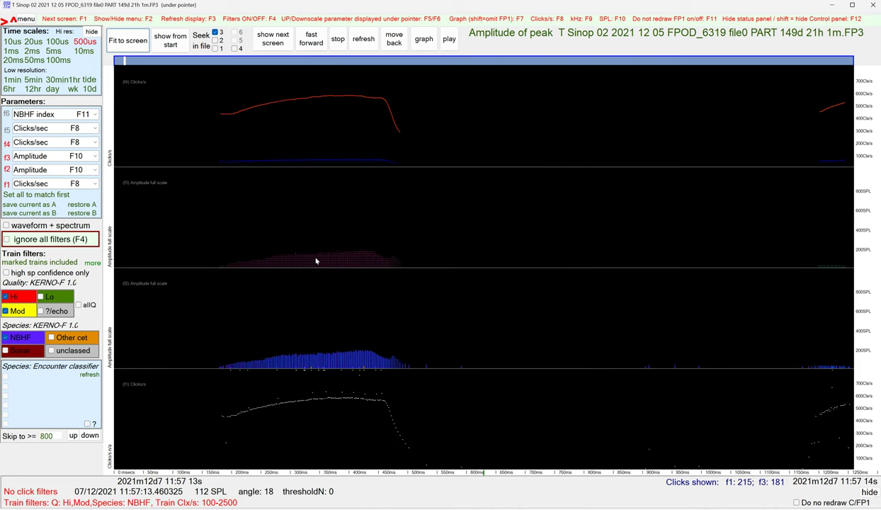
pyautogui.rightClick(373, 243)
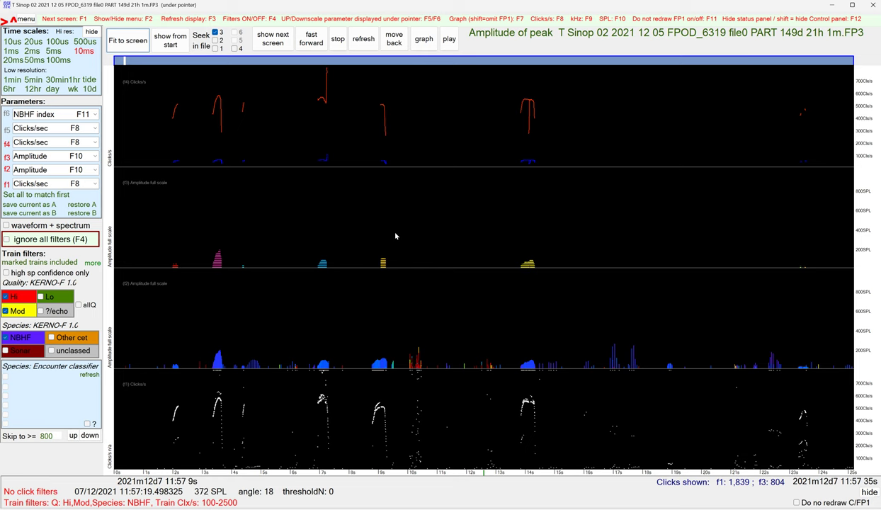
# Clear all the blue train, click and minute filters, and enlarge the amplitude scale of the plots
pyautogui.moveTo(227, 59)
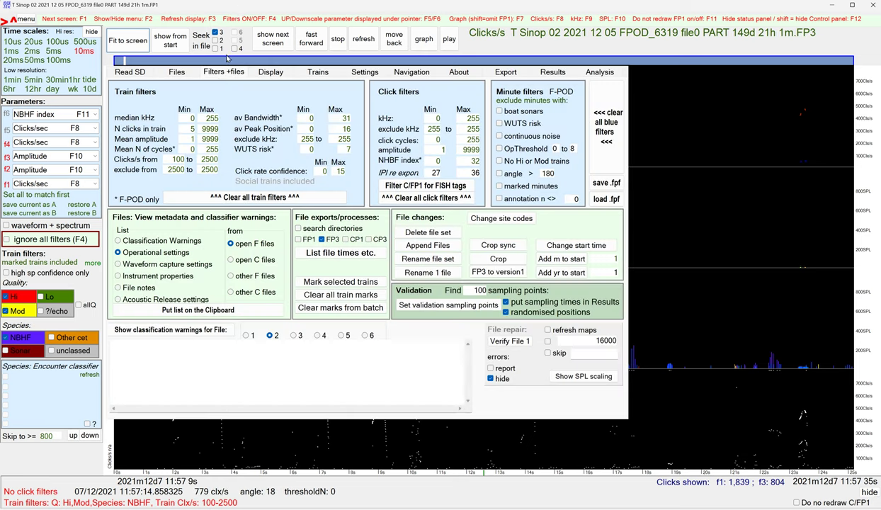
pyautogui.click(606, 126)
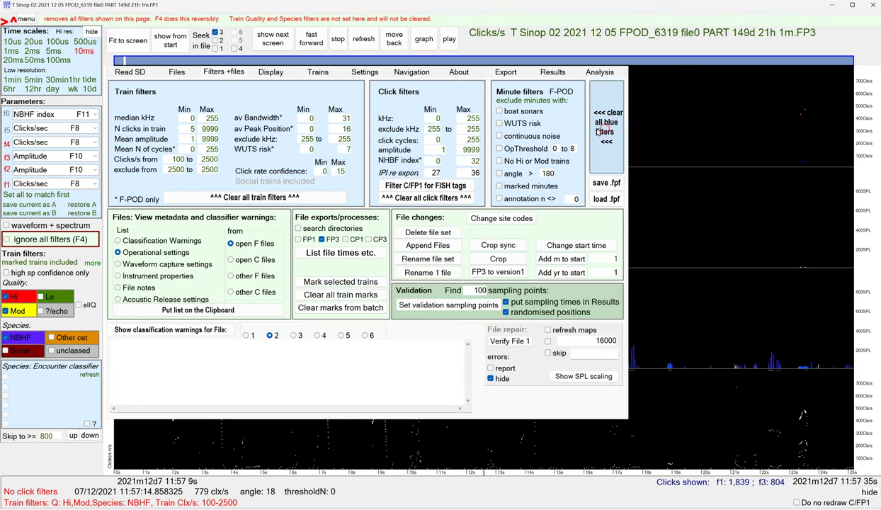
pyautogui.click(363, 39)
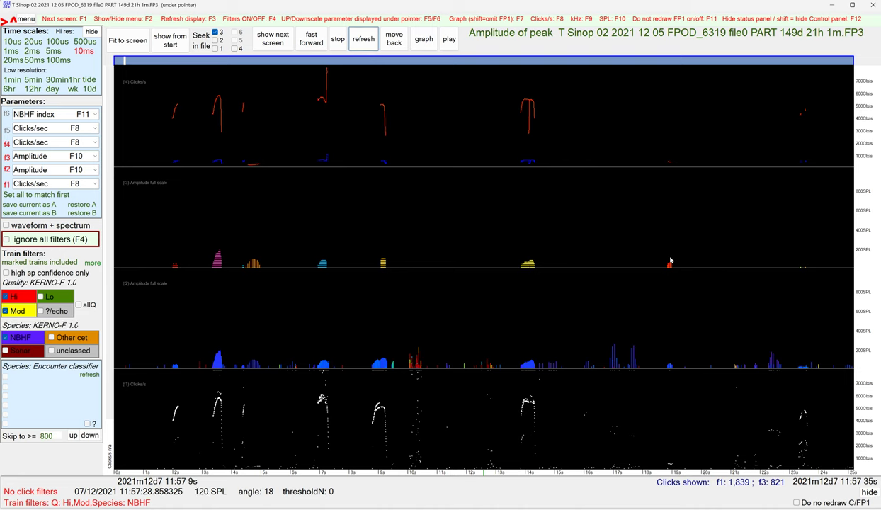
pyautogui.press('F5')
pyautogui.press('F5')
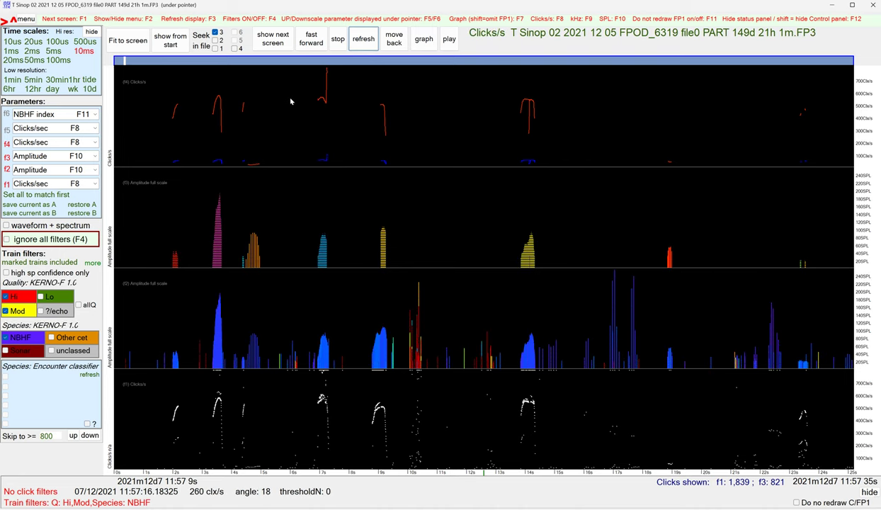
# Advance to the next screen with a buzz train group, shift it fully into view, and mark all the trains shown
pyautogui.click(275, 40)
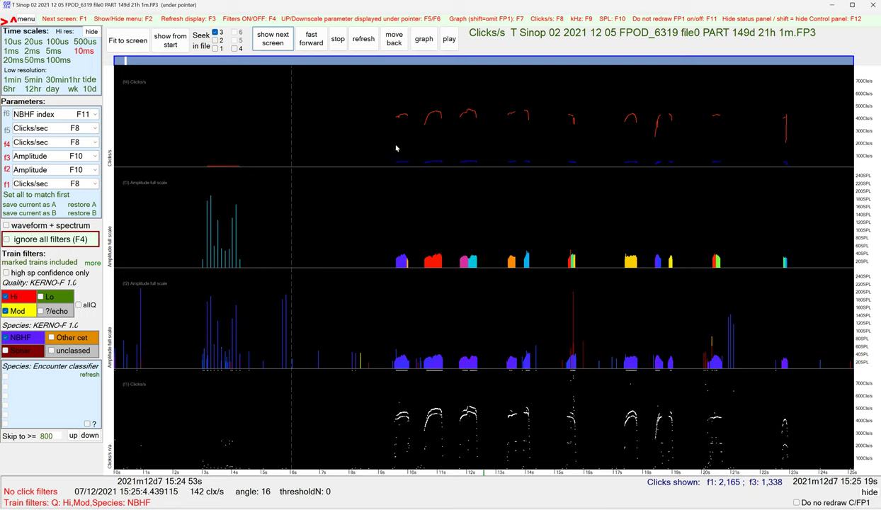
pyautogui.press('Right')
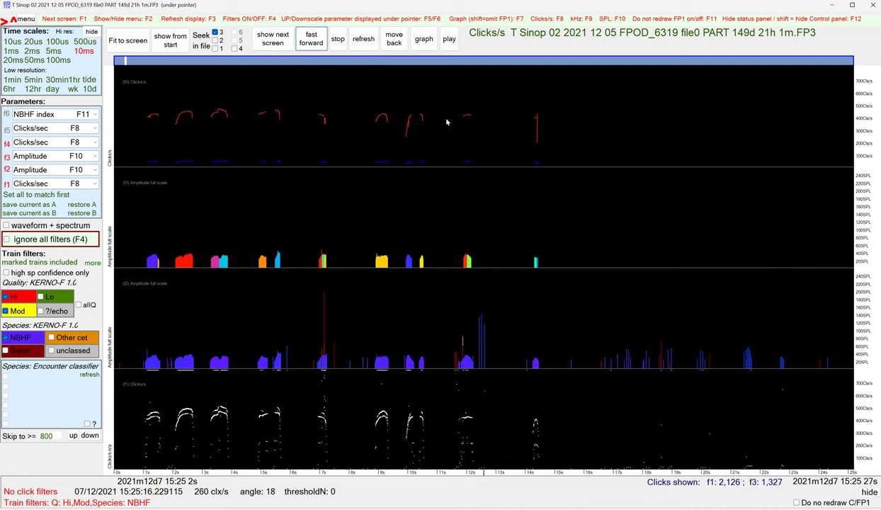
pyautogui.rightClick(305, 95)
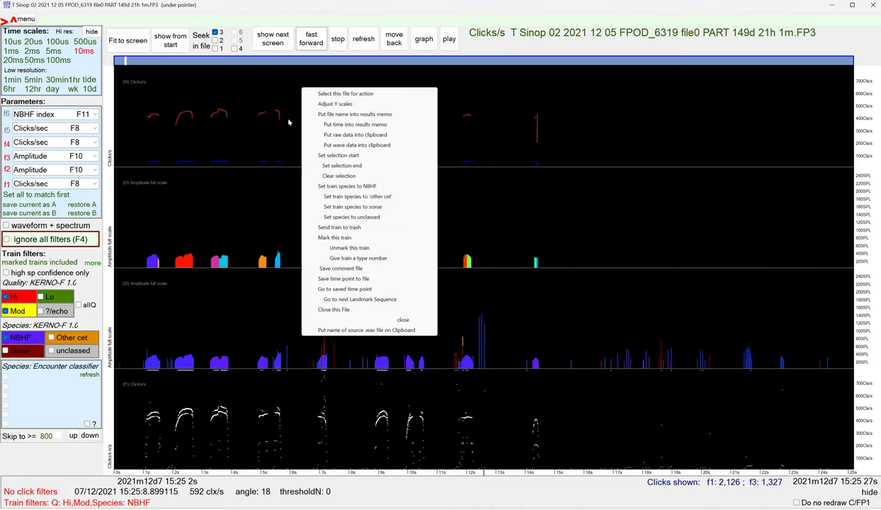
pyautogui.click(339, 241)
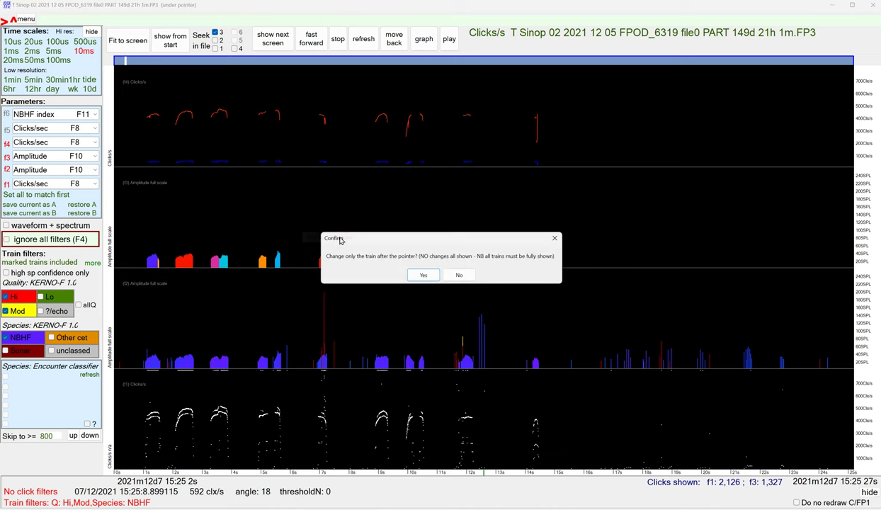
pyautogui.click(459, 276)
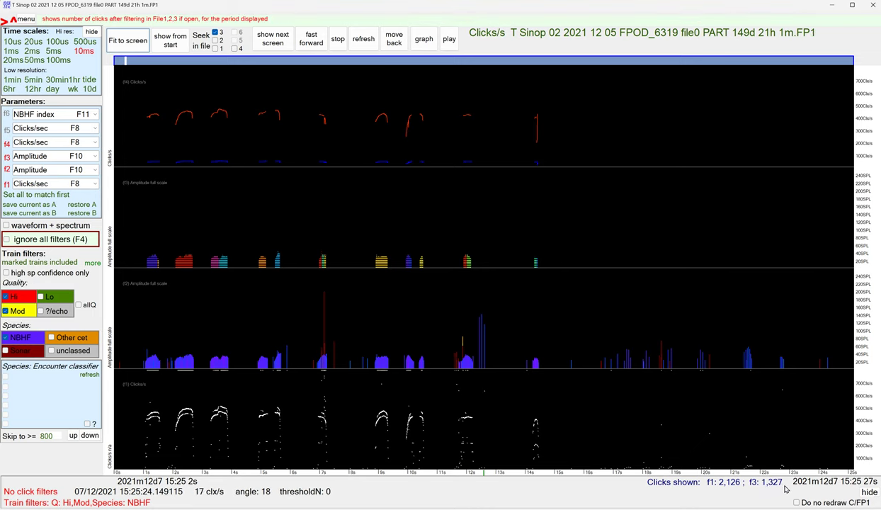
# Browse the following screens for high click rate NBHF trains and bring the rising buzz of 15 December 07:22 fully into view
pyautogui.click(279, 46)
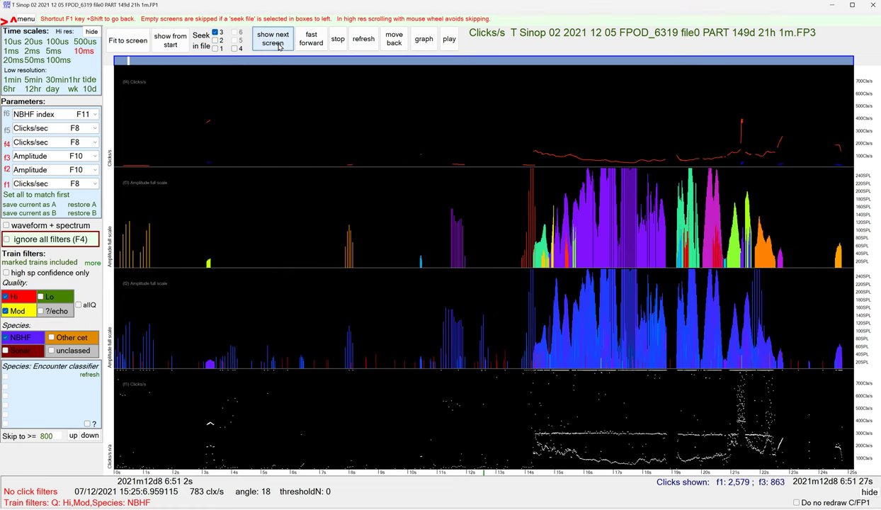
pyautogui.click(279, 47)
pyautogui.click(279, 47)
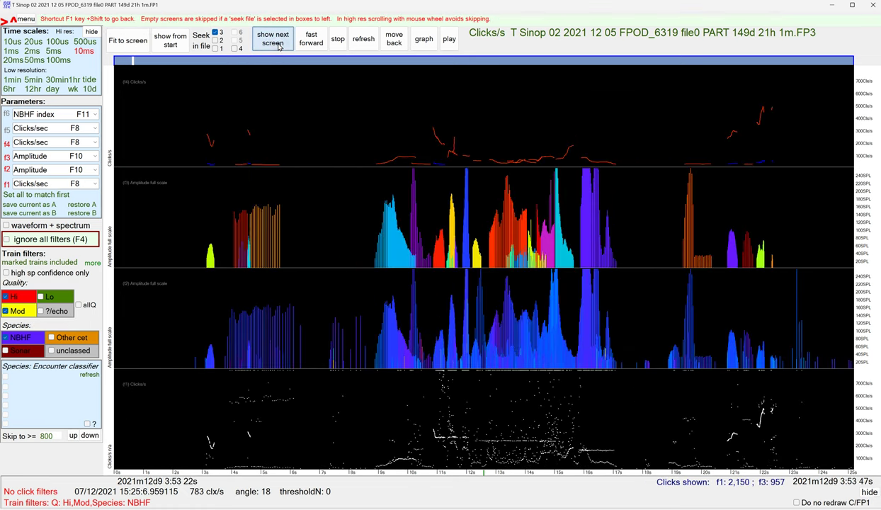
pyautogui.click(279, 47)
pyautogui.click(279, 47)
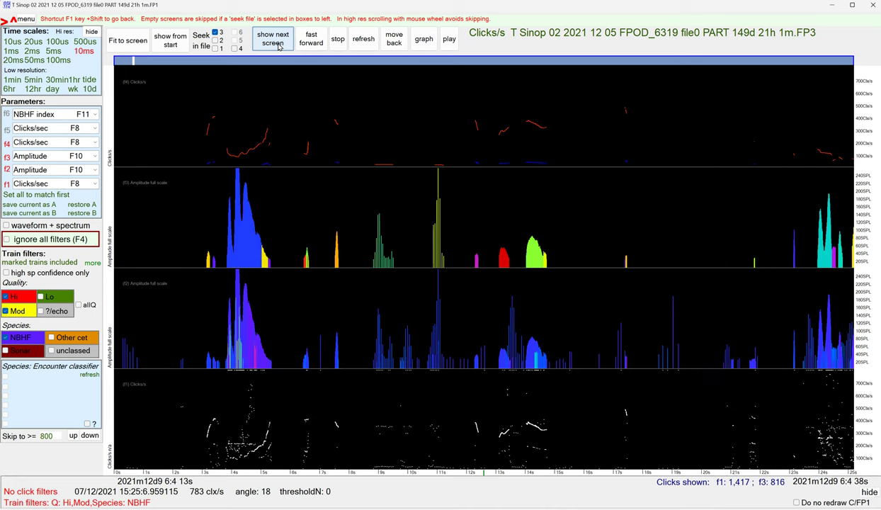
pyautogui.click(279, 47)
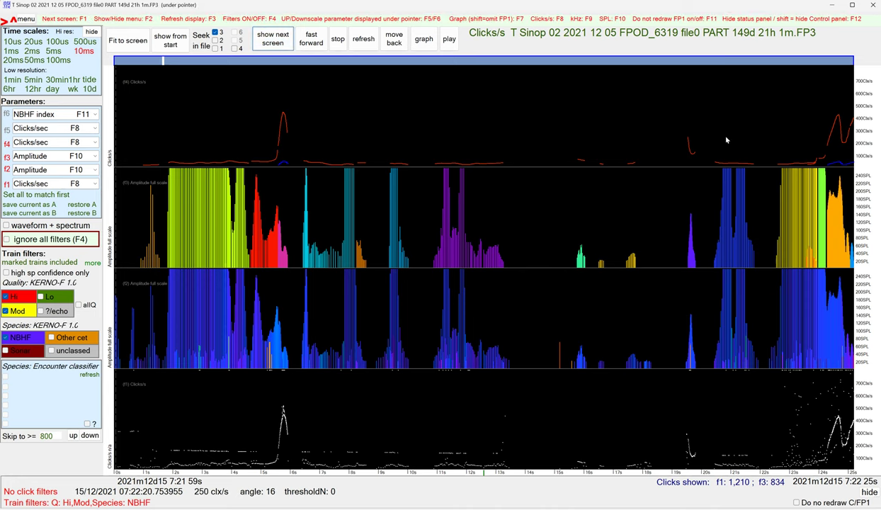
pyautogui.press('Tab')
pyautogui.press('F1')
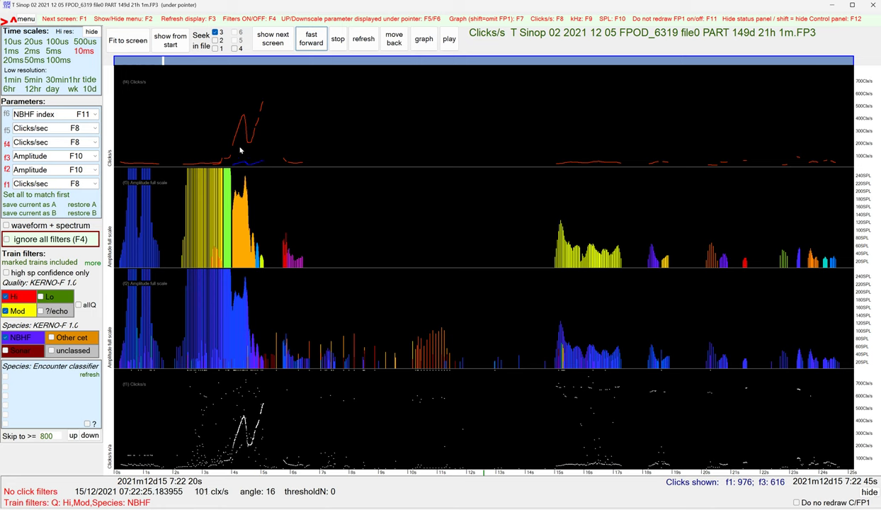
# Examine the click rate traces on successive screens from 15 December up to 18 December 06:06 for further buzz train groups
pyautogui.click(271, 41)
pyautogui.click(272, 41)
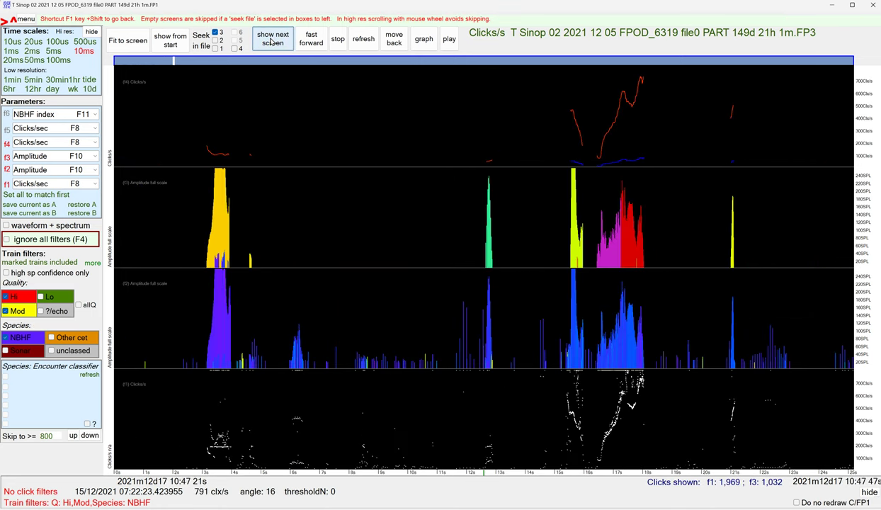
pyautogui.click(272, 41)
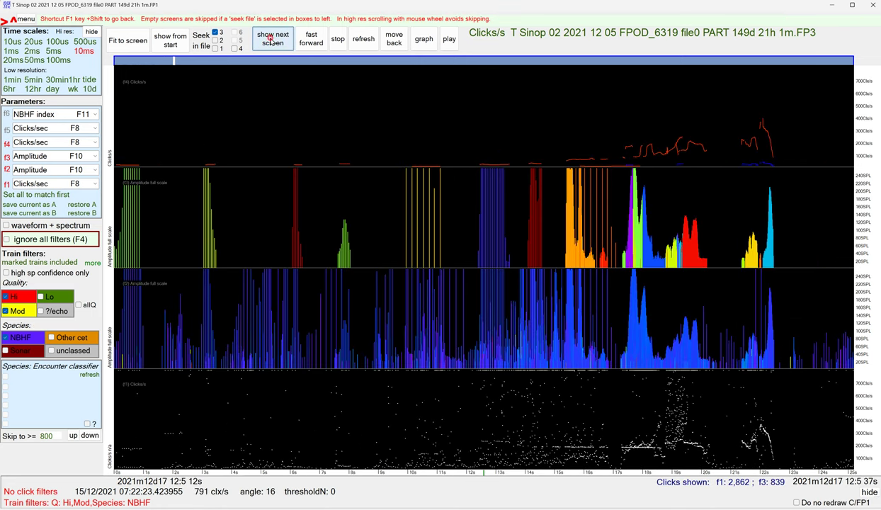
pyautogui.click(271, 41)
pyautogui.click(270, 42)
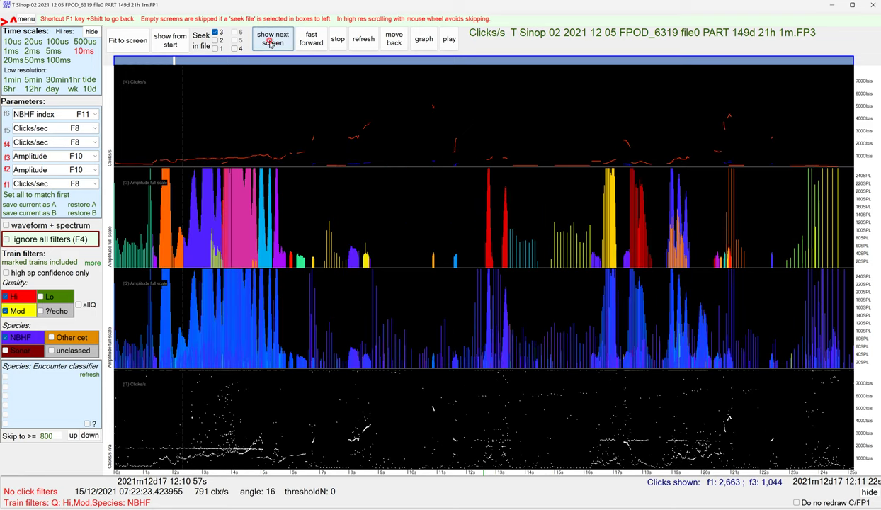
pyautogui.click(271, 43)
pyautogui.click(269, 45)
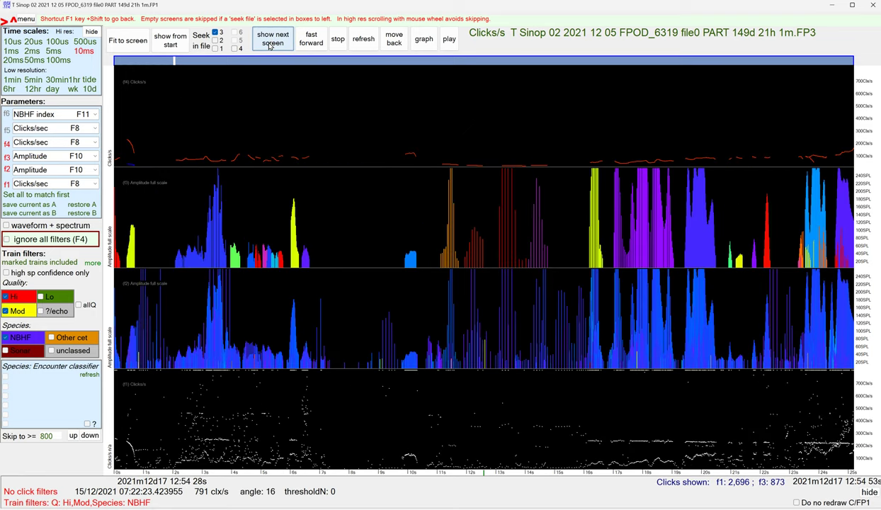
pyautogui.click(269, 46)
pyautogui.click(269, 46)
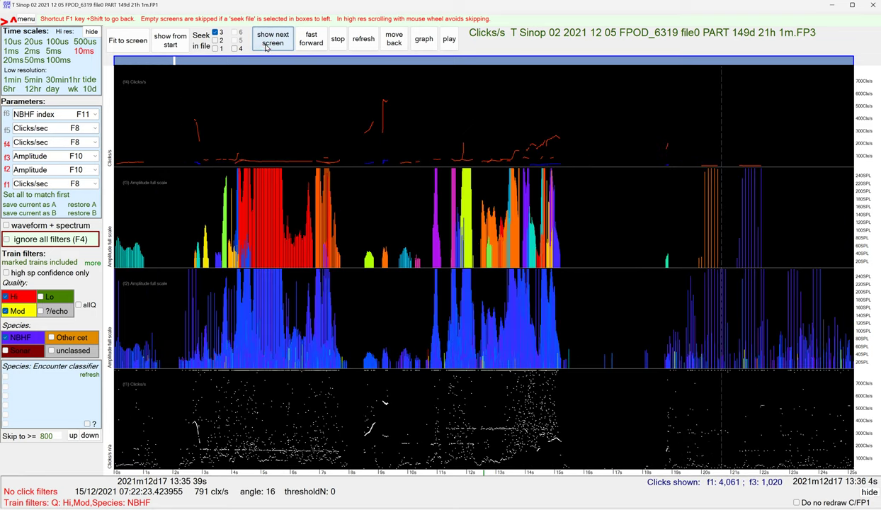
pyautogui.click(267, 45)
pyautogui.click(266, 46)
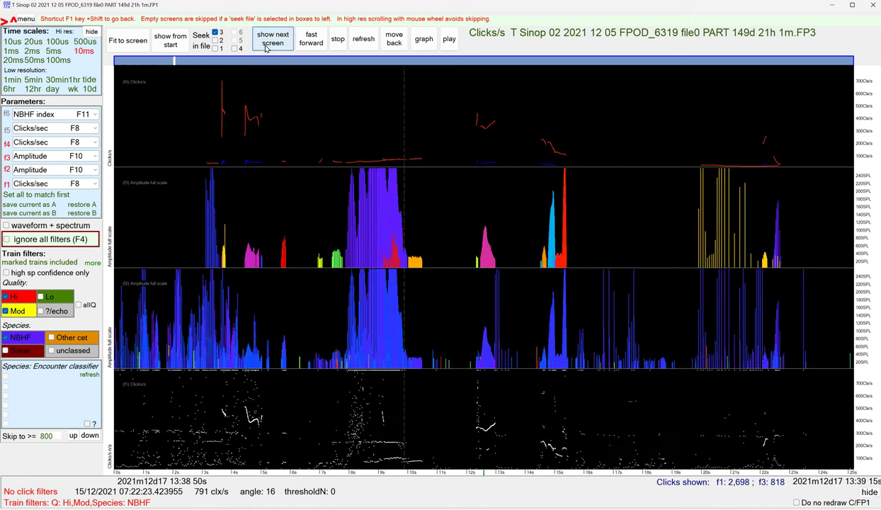
pyautogui.click(267, 46)
pyautogui.click(267, 46)
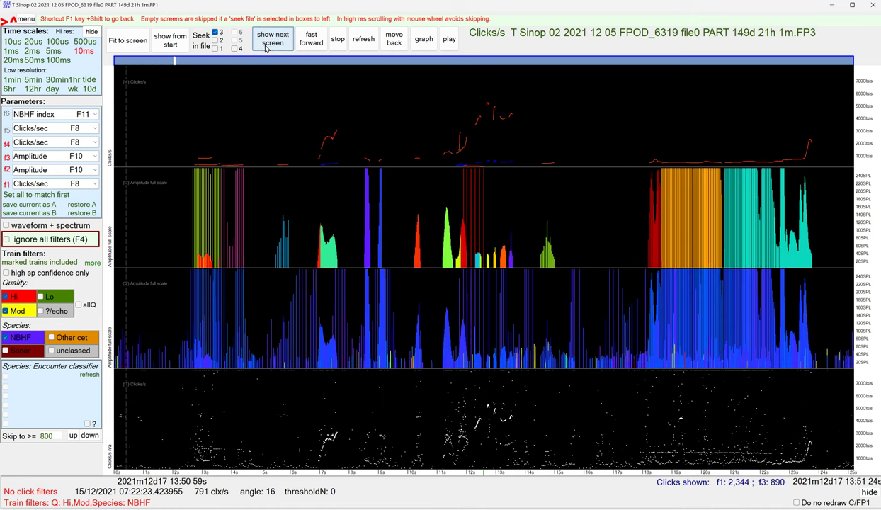
pyautogui.click(266, 47)
pyautogui.click(265, 46)
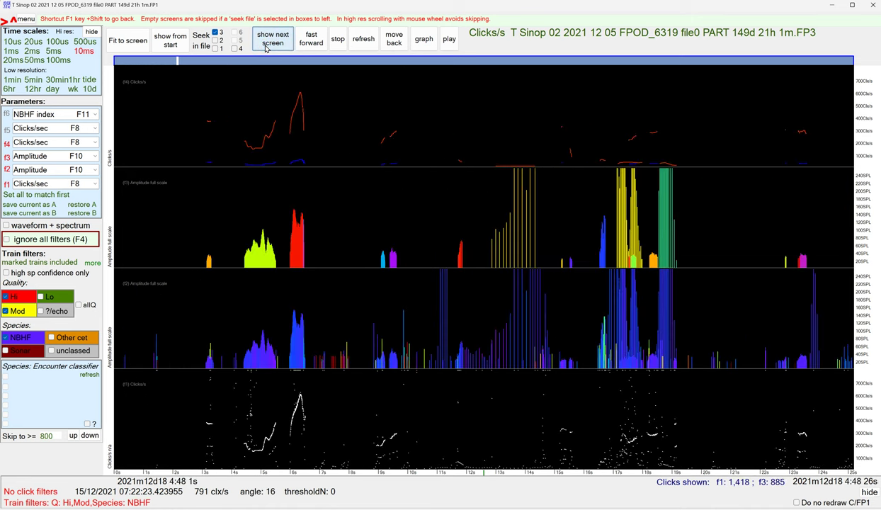
pyautogui.click(265, 46)
pyautogui.click(265, 47)
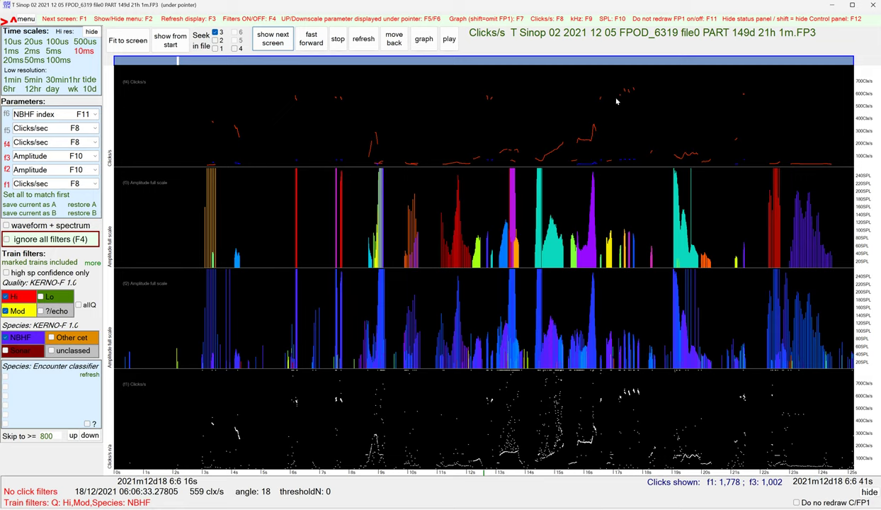
# Zoom in on the short high click rate trains near 06:06:33 at the 500us scale and mark all trains shown
pyautogui.moveTo(595, 99); pyautogui.dragTo(624, 101)
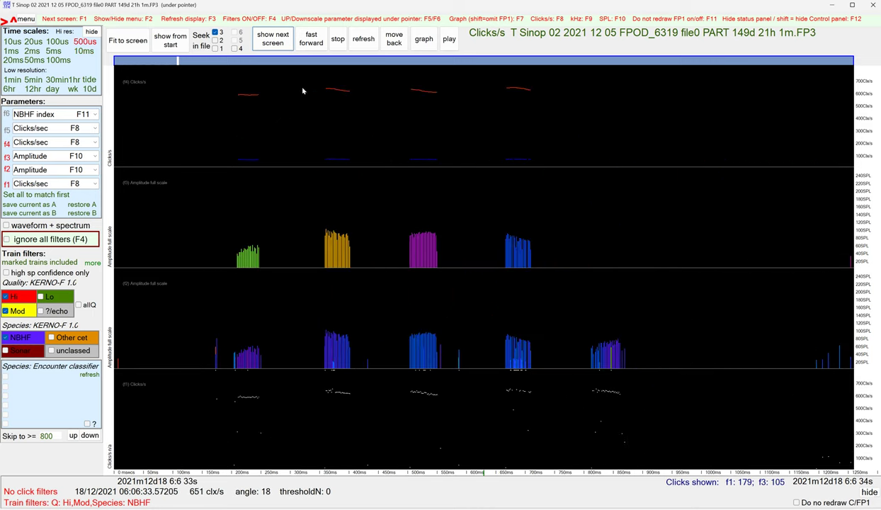
pyautogui.rightClick(354, 115)
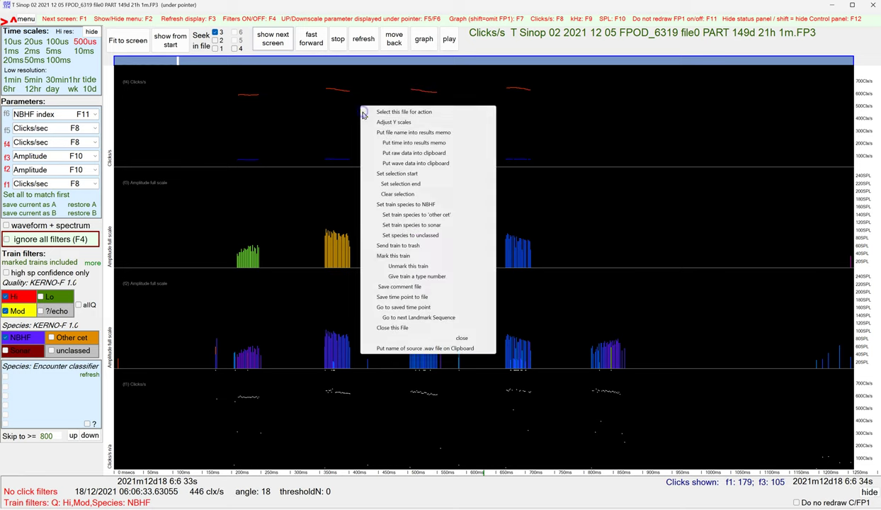
pyautogui.click(395, 256)
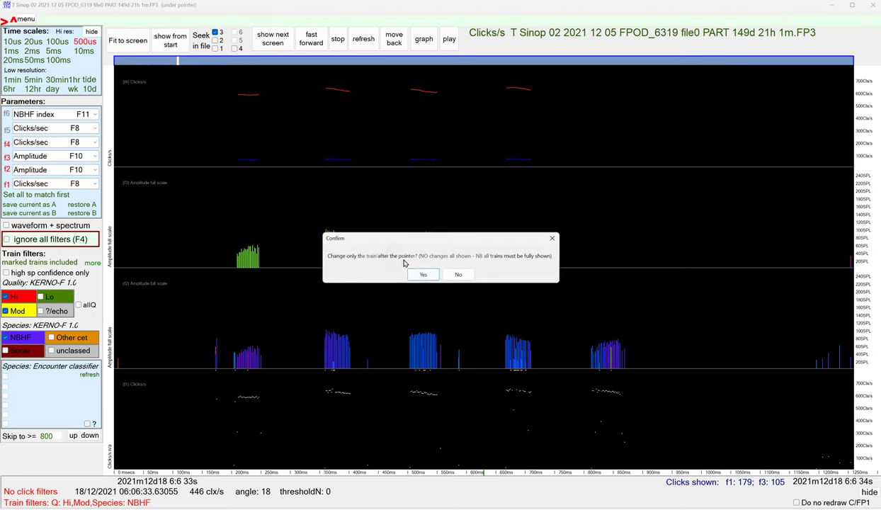
pyautogui.click(457, 275)
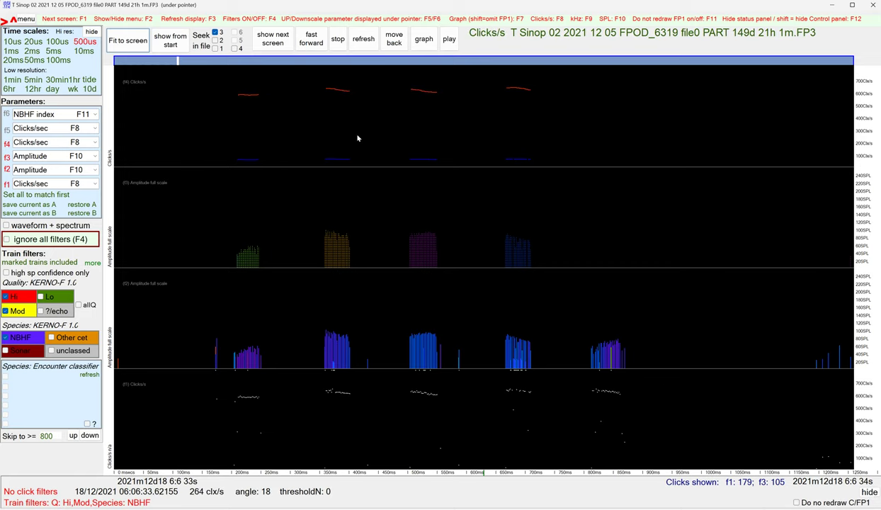
# Restrict the train filter to marked trains only and analyze file 3
pyautogui.press('F2')
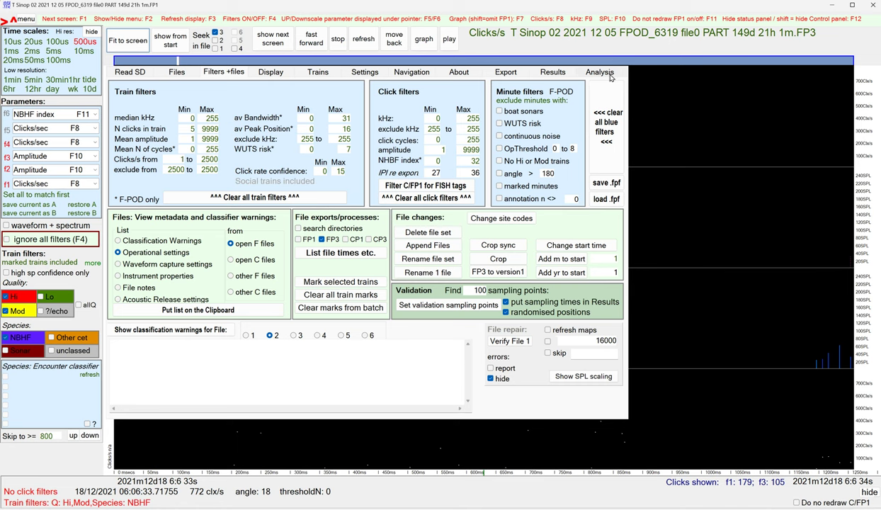
pyautogui.click(608, 74)
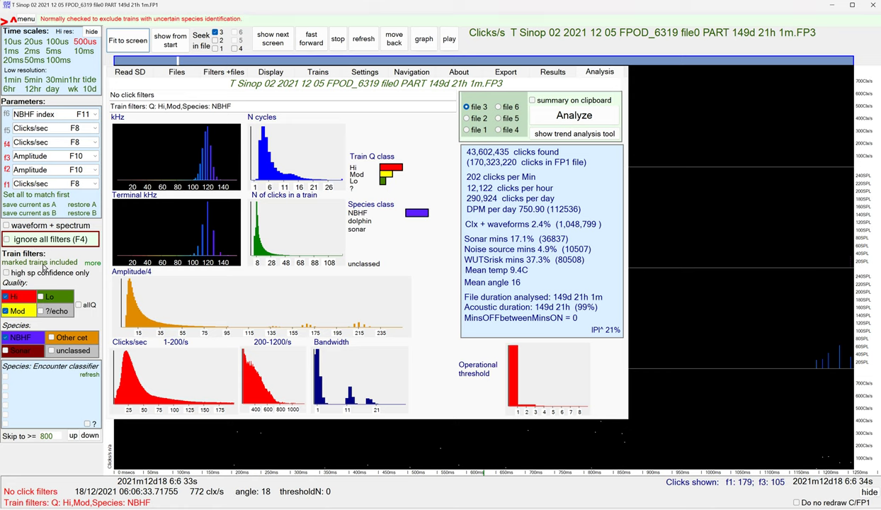
pyautogui.click(39, 263)
pyautogui.click(39, 262)
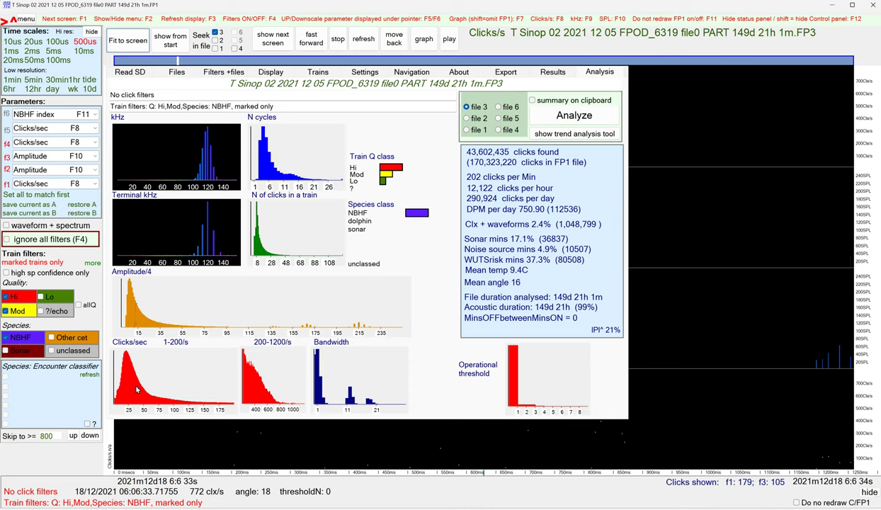
pyautogui.click(563, 117)
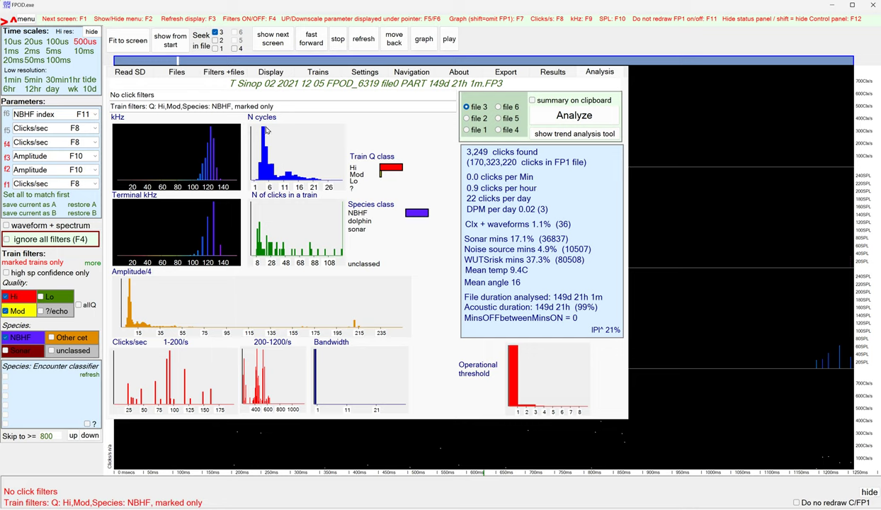
# Highlight the analysed FP3 file's name in the analysis results and open the data export settings
pyautogui.moveTo(263, 124)
pyautogui.click(505, 72)
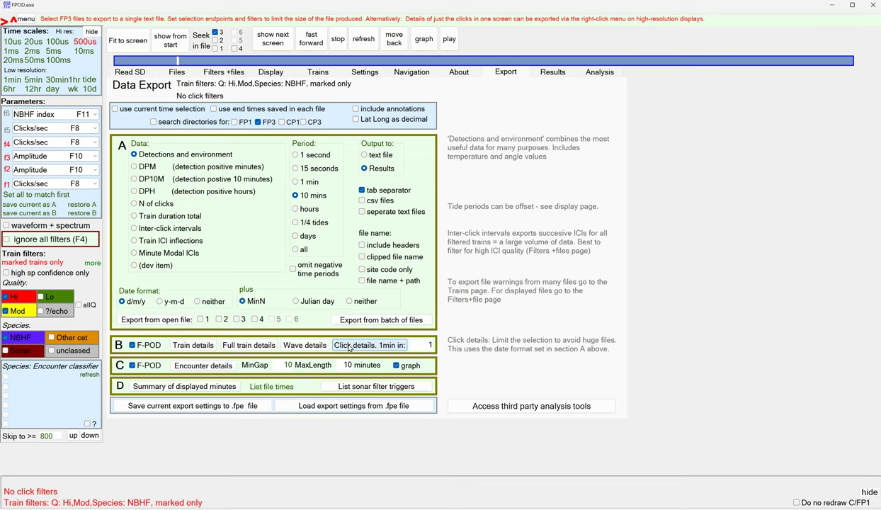
pyautogui.click(590, 73)
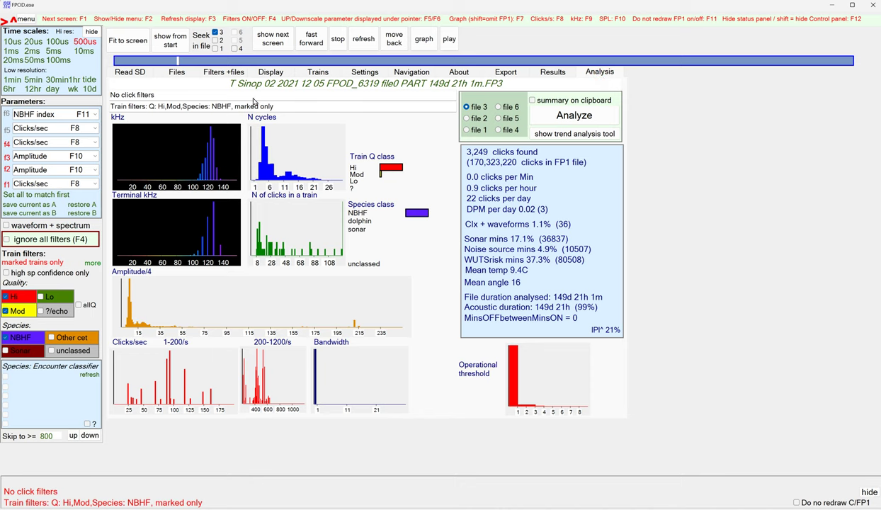
pyautogui.moveTo(233, 87); pyautogui.dragTo(482, 86)
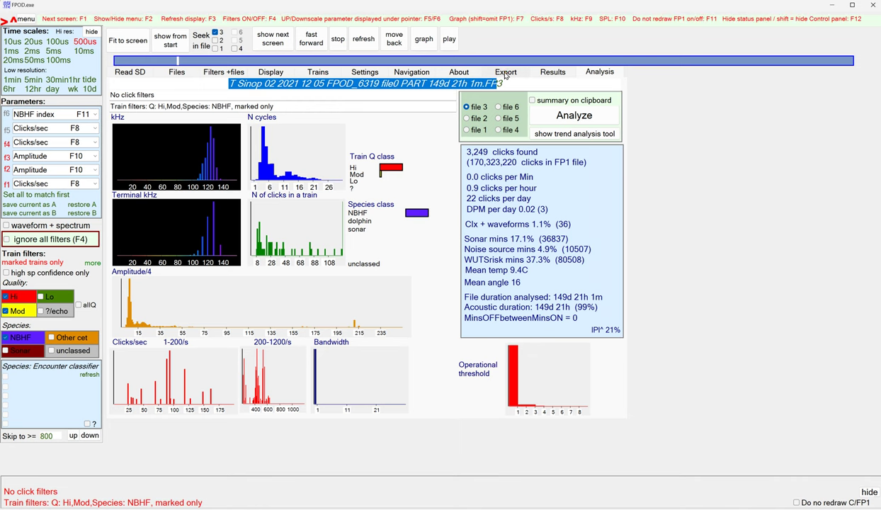
pyautogui.click(495, 71)
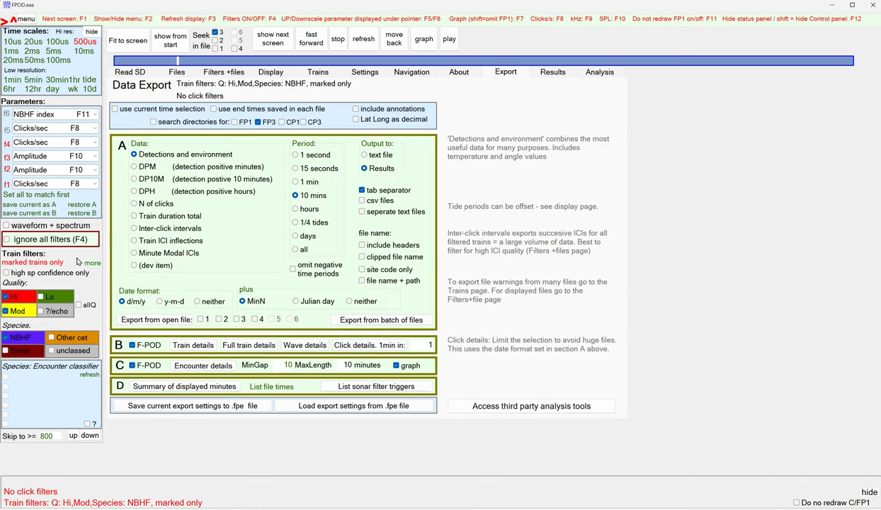
pyautogui.click(349, 346)
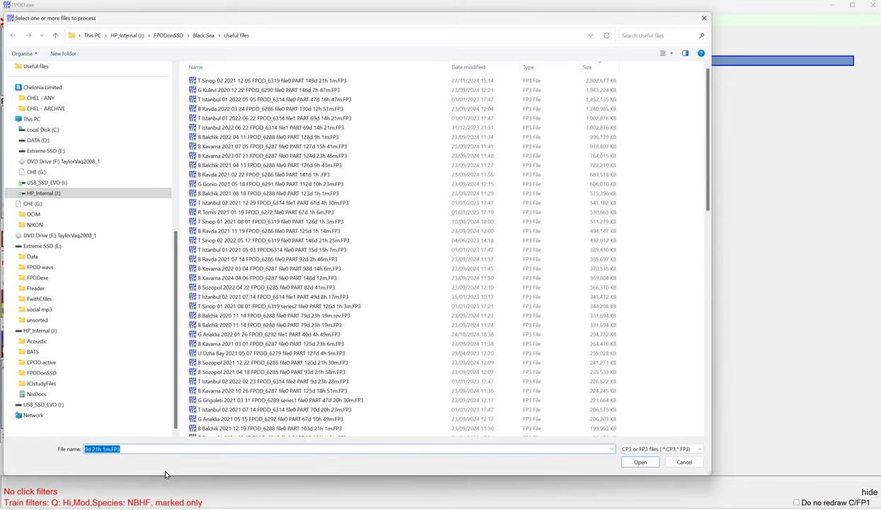
pyautogui.press('End')
pyautogui.press('BackSpace')
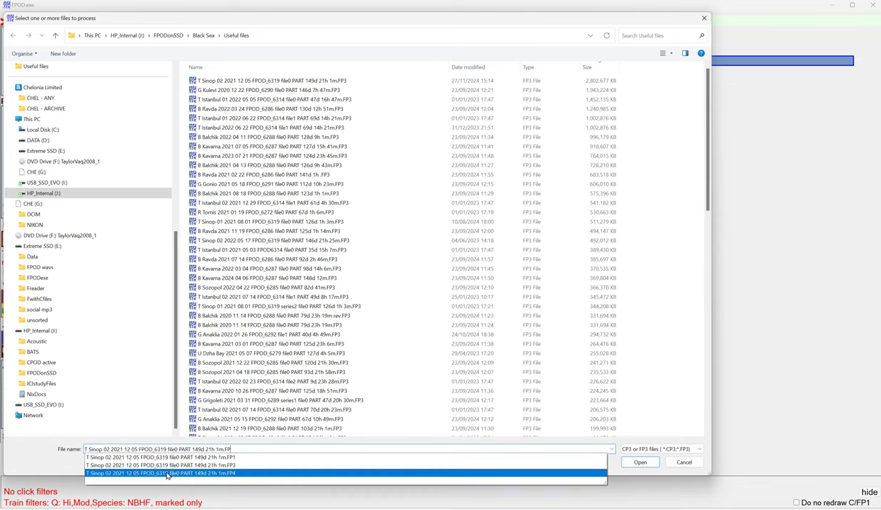
pyautogui.click(232, 465)
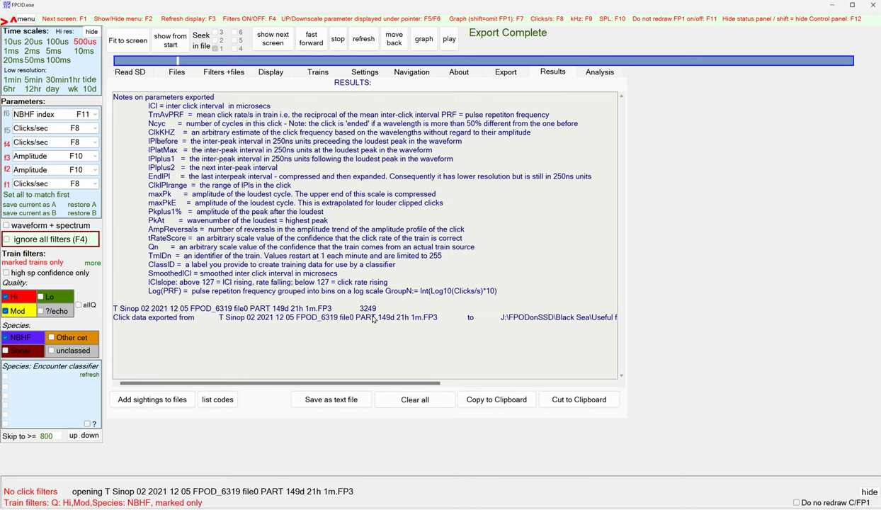
pyautogui.moveTo(500, 317); pyautogui.dragTo(665, 320)
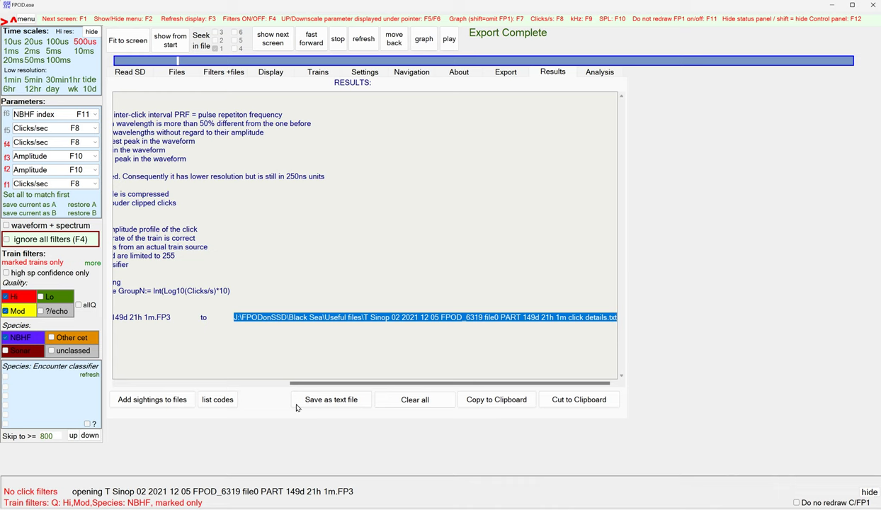
# Switch to EditPad Pro, start a new blank document and move the editor window fully into view
pyautogui.moveTo(364, 389); pyautogui.dragTo(193, 386)
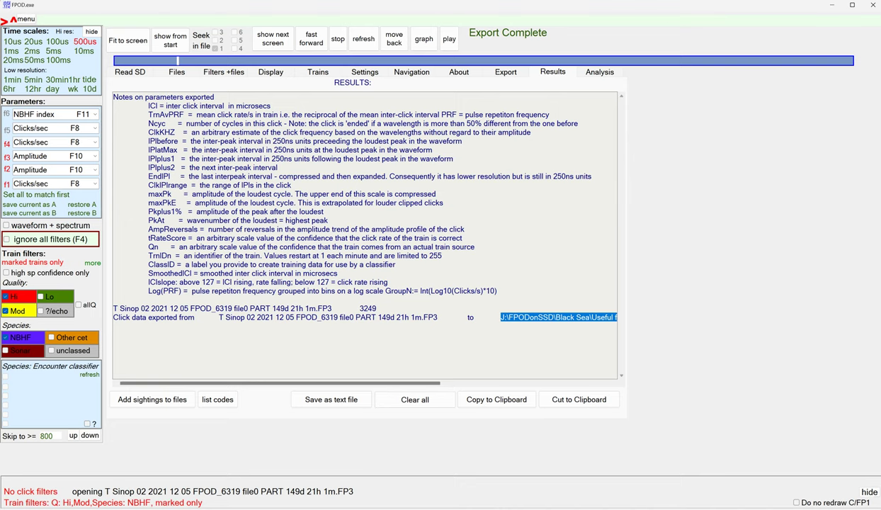
pyautogui.hotkey('alt', 'Tab')
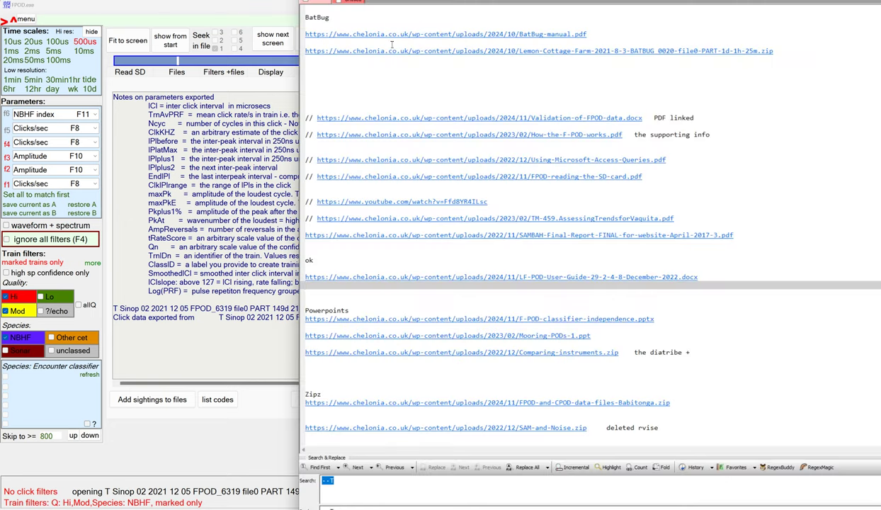
pyautogui.hotkey('ctrl', 'n')
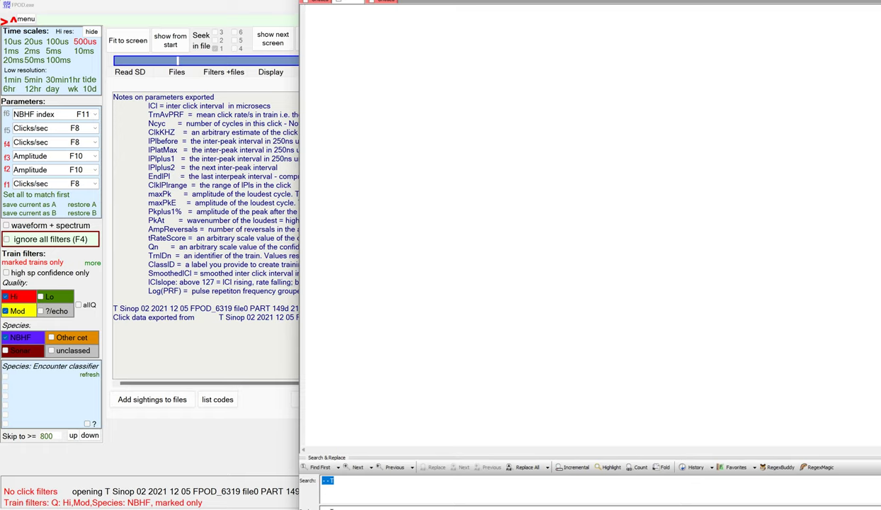
pyautogui.hotkey('alt', 'f')
pyautogui.press('Right')
pyautogui.press('Escape')
pyautogui.press('Escape')
pyautogui.moveTo(388, 0); pyautogui.dragTo(337, 23)
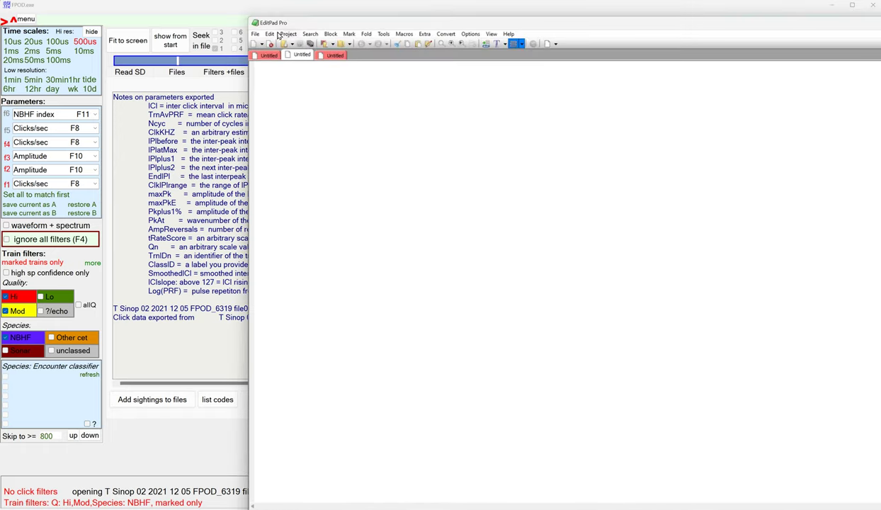
pyautogui.click(254, 34)
pyautogui.click(266, 53)
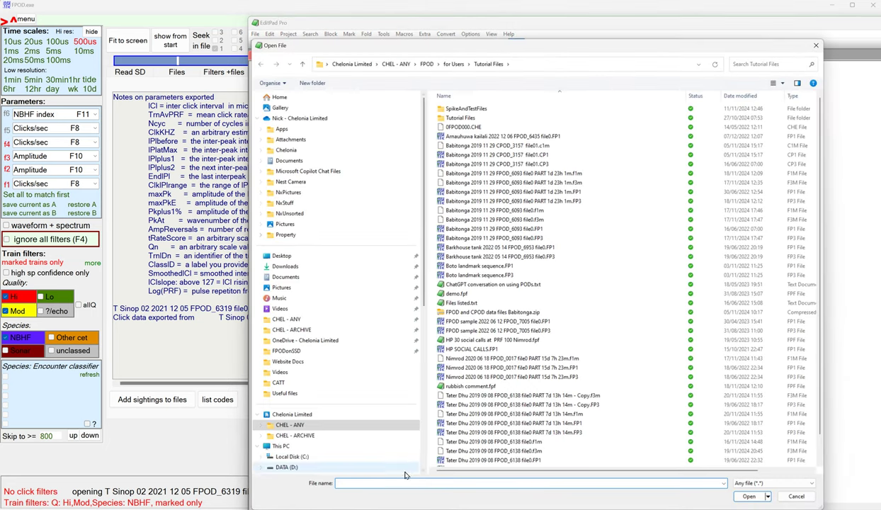
pyautogui.hotkey('ctrl', 'v')
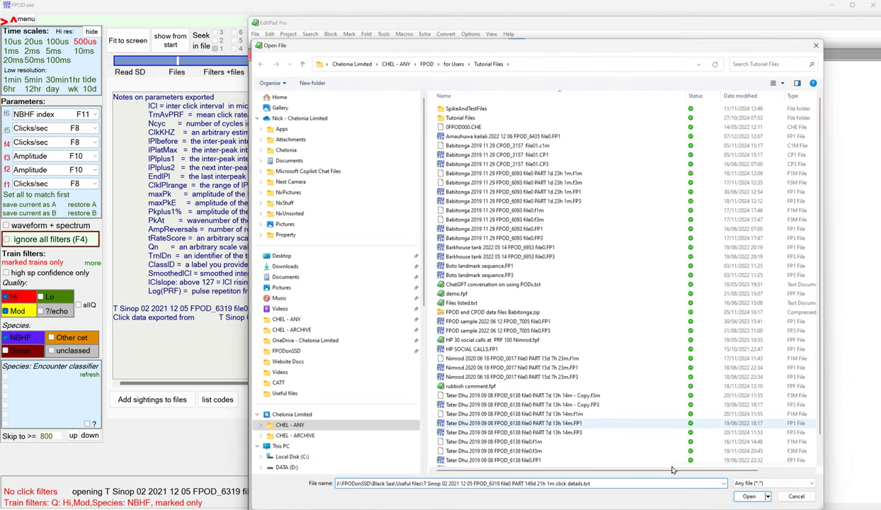
pyautogui.click(748, 496)
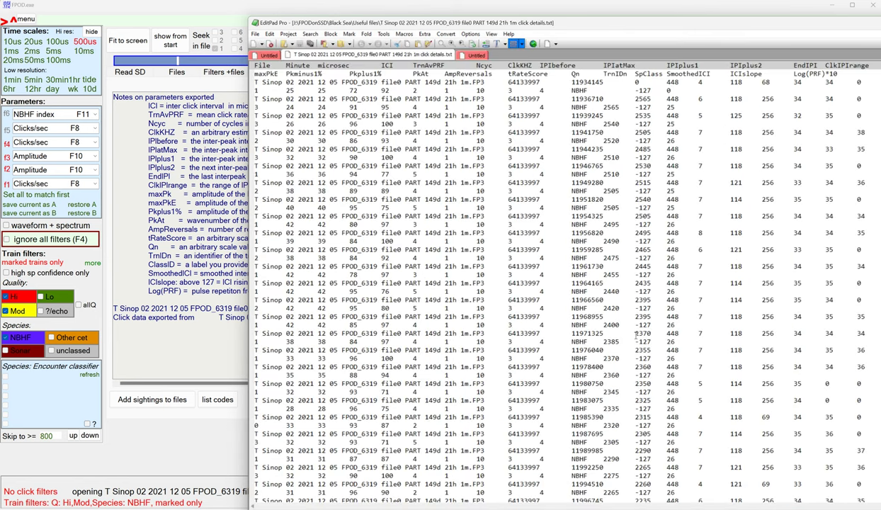
# Copy all the click details into a blank Excel workbook starting at A1 and check the pasted rows down to the end
pyautogui.hotkey('ctrl', 'a')
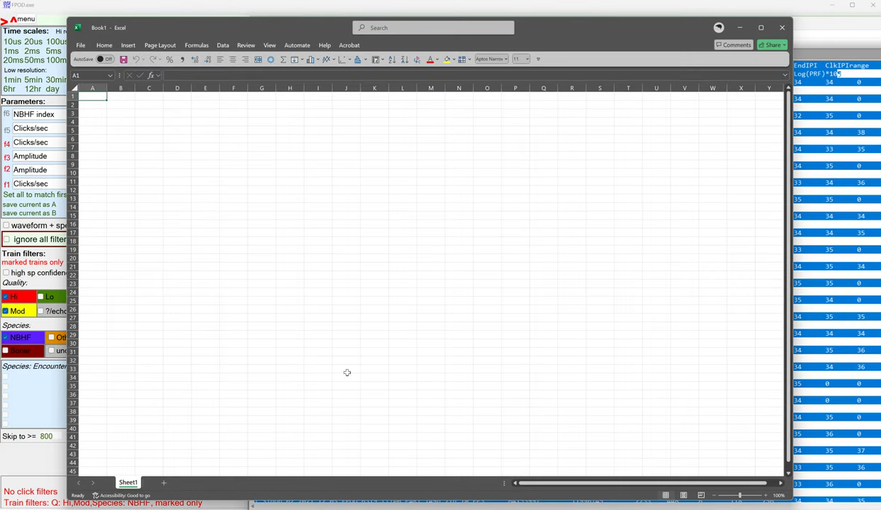
pyautogui.hotkey('ctrl', 'v')
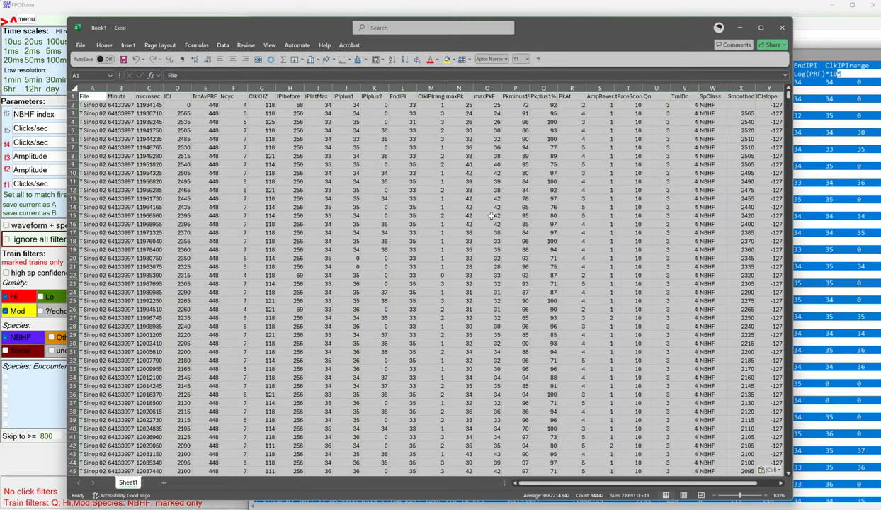
pyautogui.moveTo(787, 92); pyautogui.dragTo(771, 481)
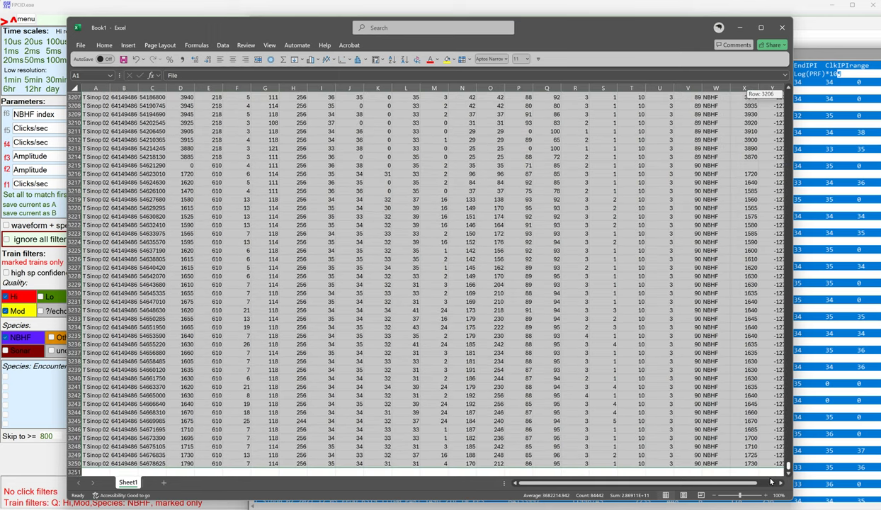
pyautogui.moveTo(771, 482); pyautogui.dragTo(774, 86)
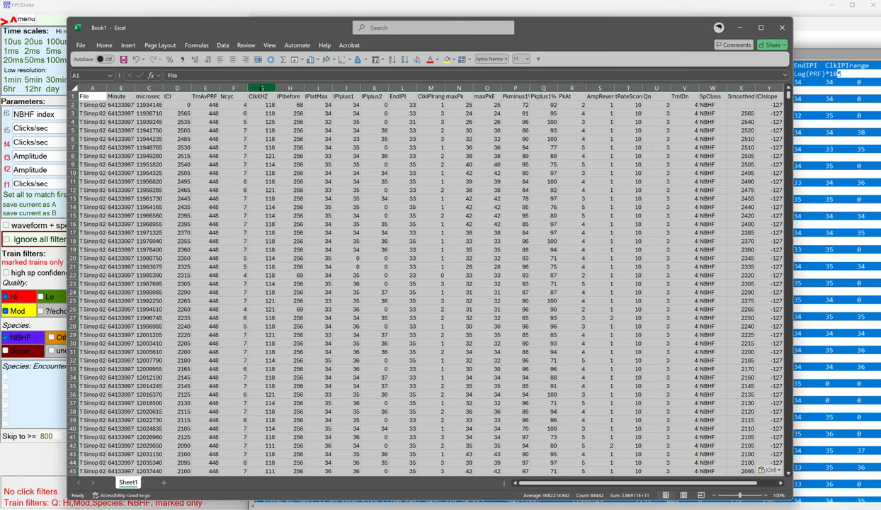
# Insert a 2-D line chart of the ClkKHZ column
pyautogui.click(262, 88)
pyautogui.click(327, 60)
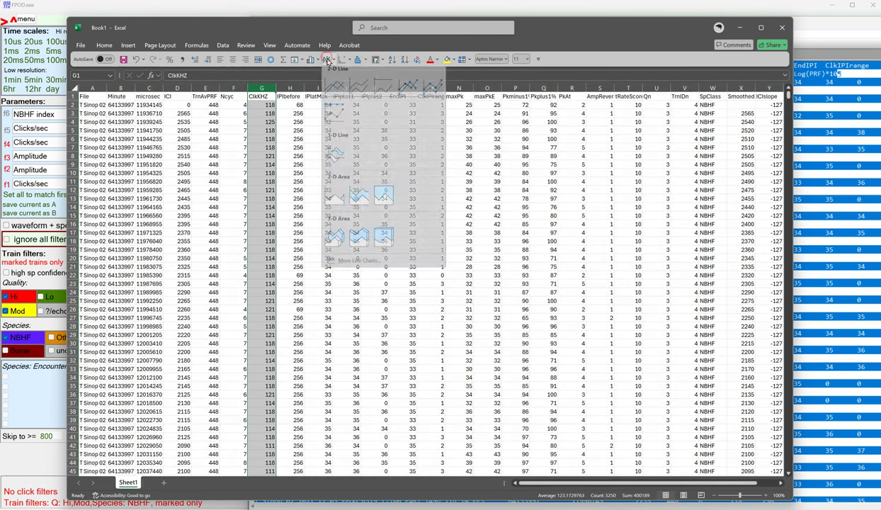
pyautogui.click(332, 90)
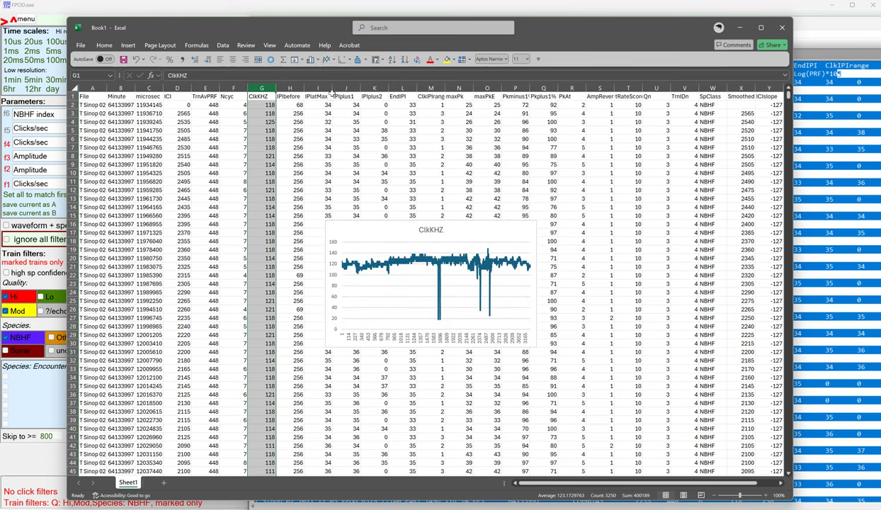
# Sort the click data by ClkKHZ in ascending order and delete the lowest-frequency clicks in rows 2 to 6
pyautogui.click(252, 96)
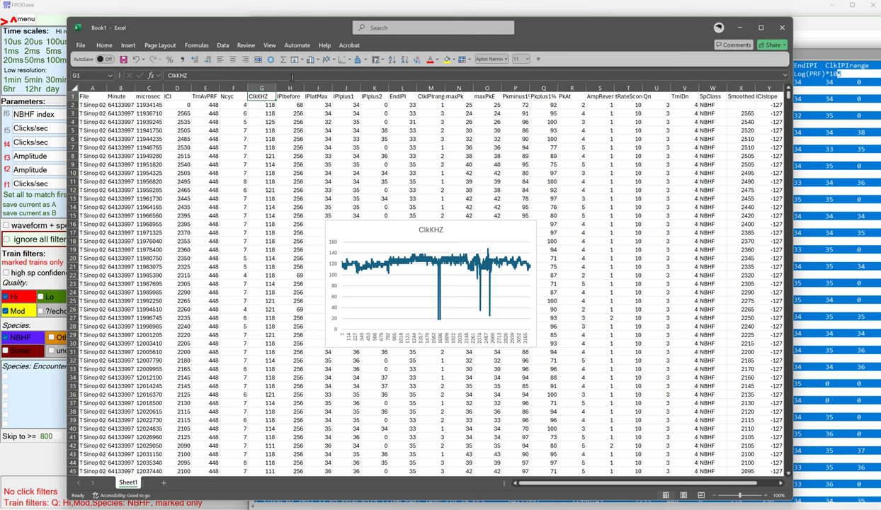
pyautogui.click(391, 61)
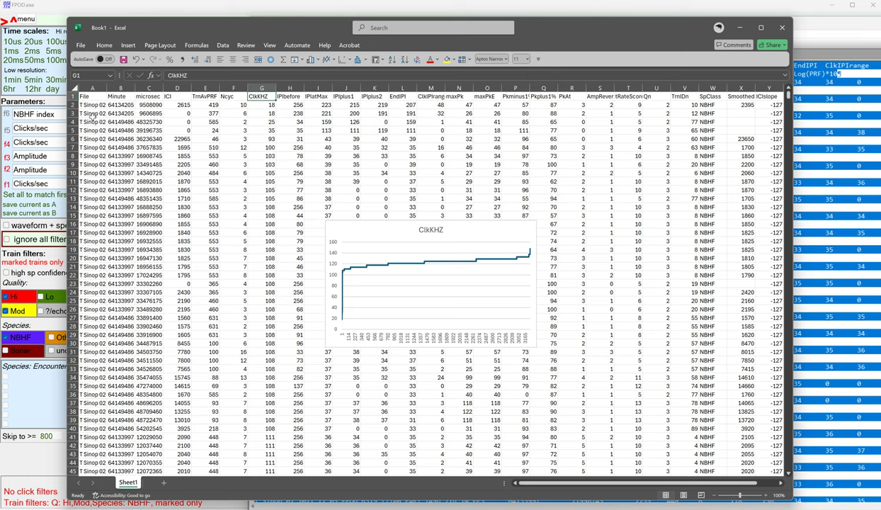
pyautogui.moveTo(68, 104); pyautogui.dragTo(69, 139)
pyautogui.rightClick(155, 114)
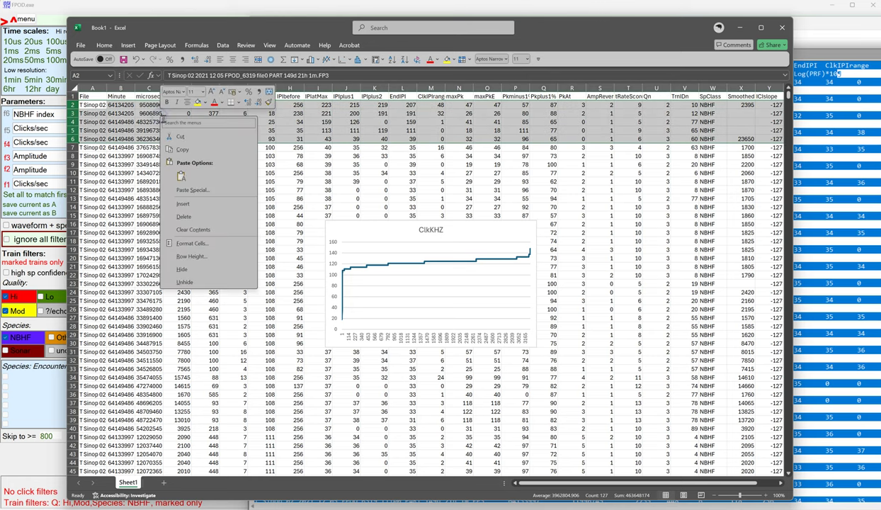
pyautogui.click(184, 216)
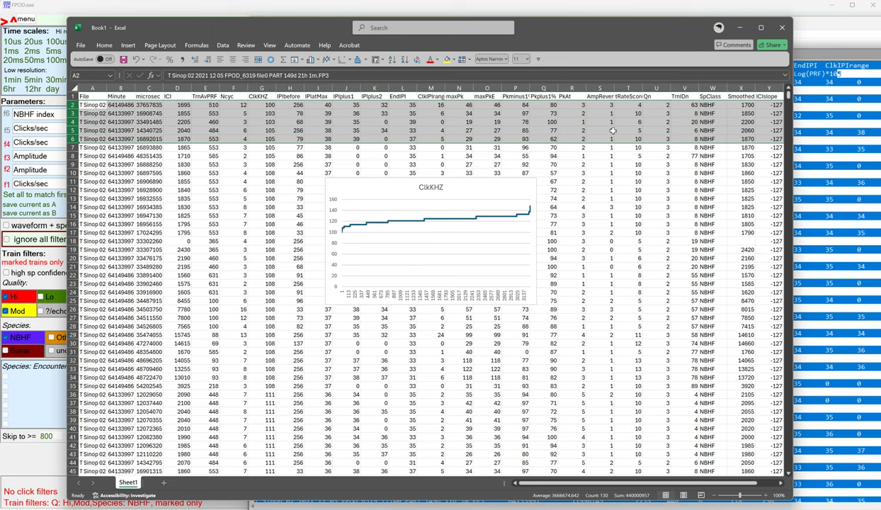
# Return to the F-POD app, view the train filter settings, set the time scale to 100ms and the train filter to marked trains included
pyautogui.click(738, 26)
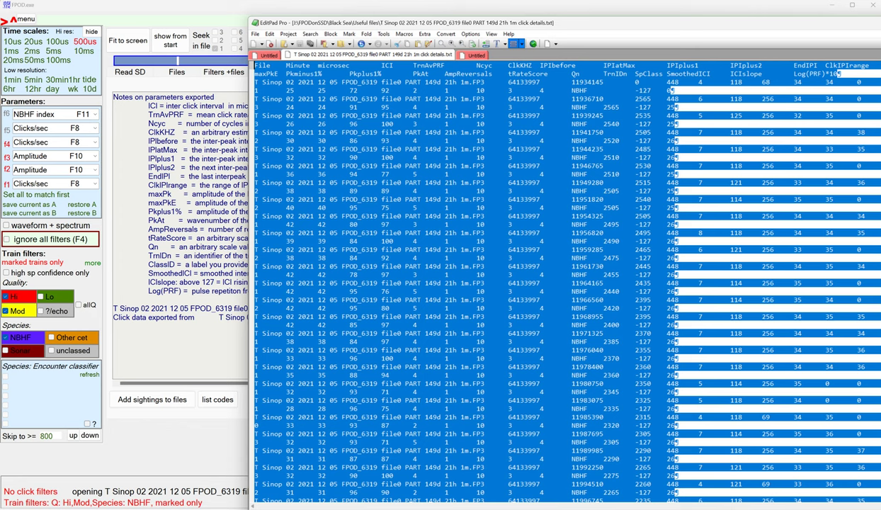
pyautogui.click(248, 64)
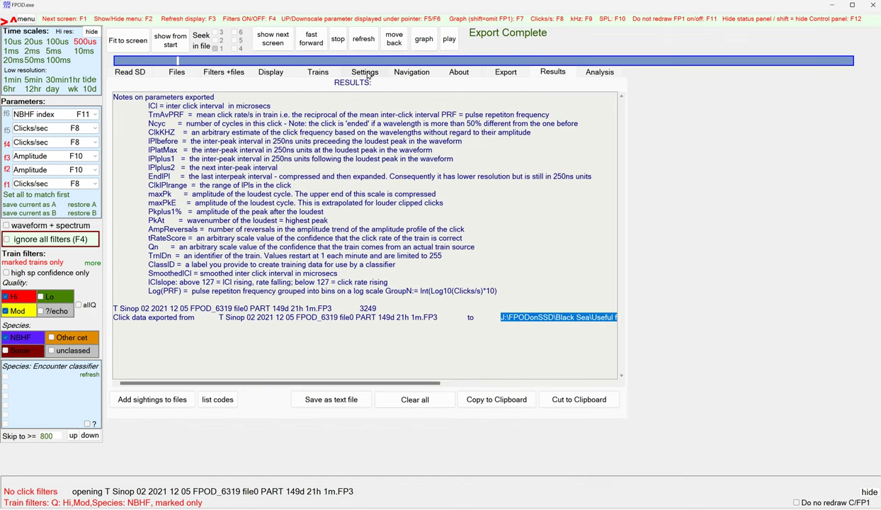
pyautogui.click(235, 74)
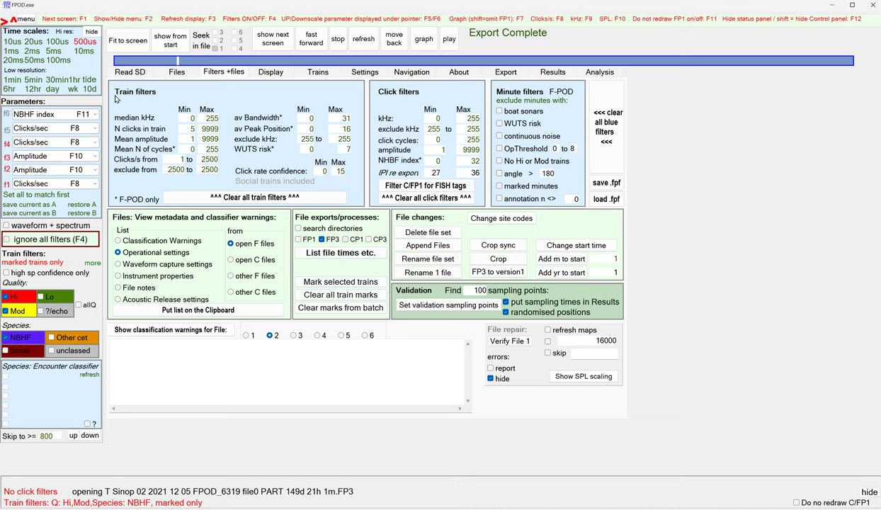
pyautogui.click(53, 60)
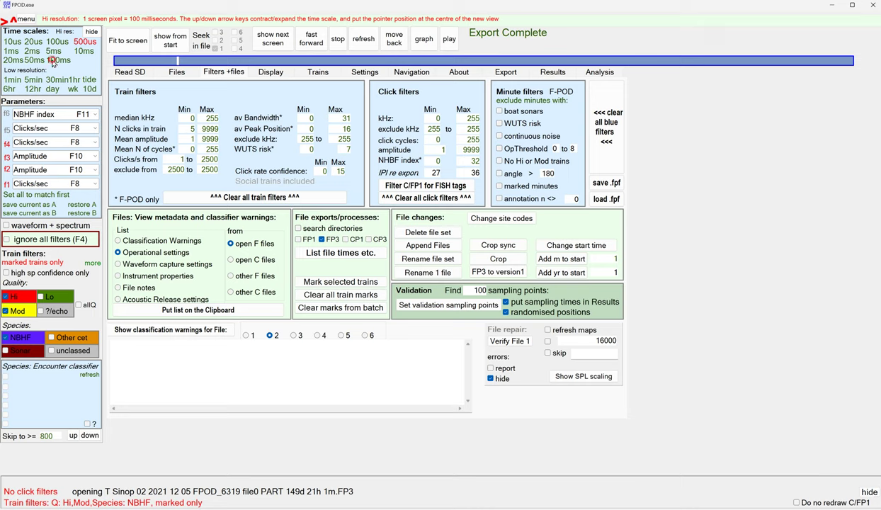
pyautogui.click(45, 263)
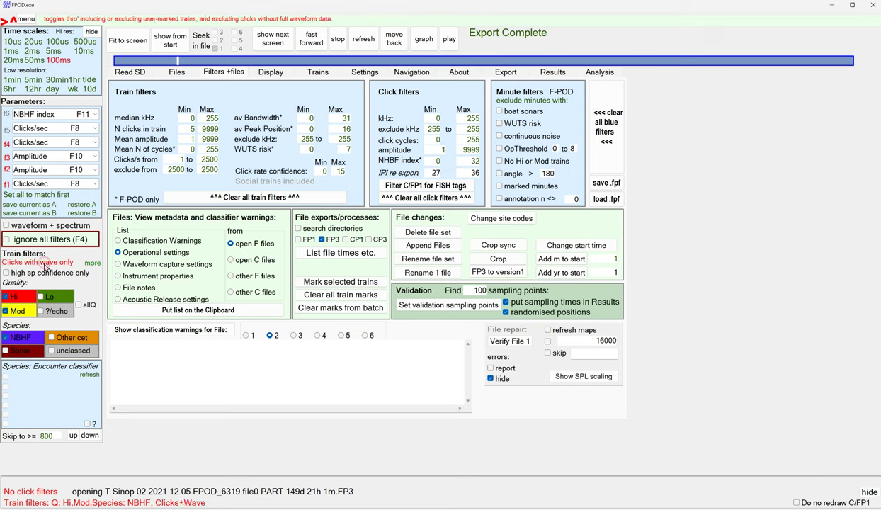
pyautogui.click(45, 263)
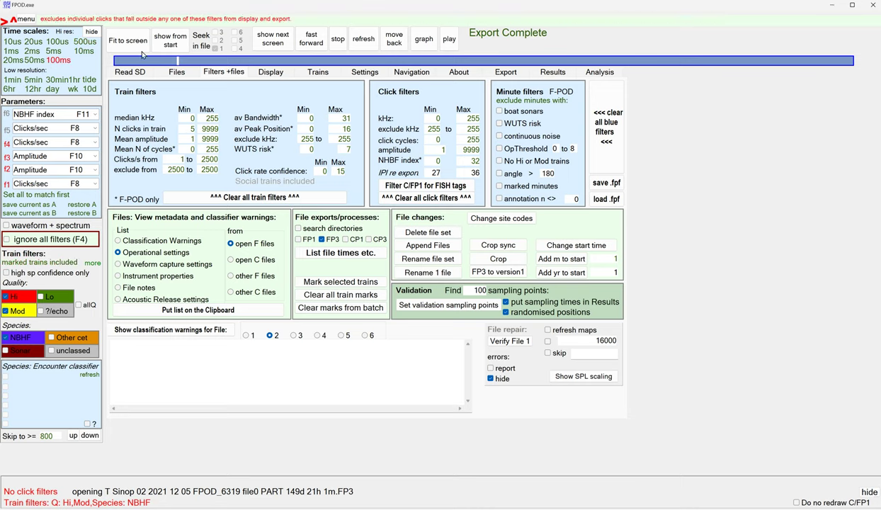
pyautogui.click(167, 41)
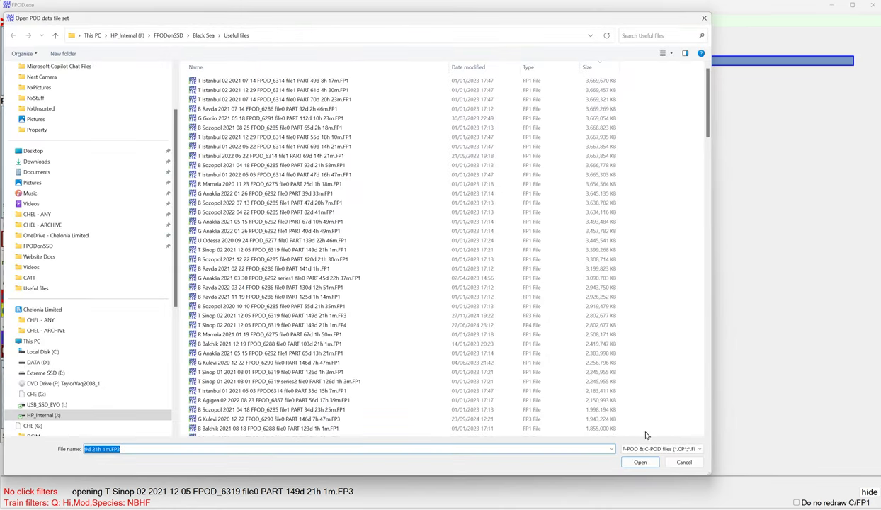
pyautogui.click(641, 463)
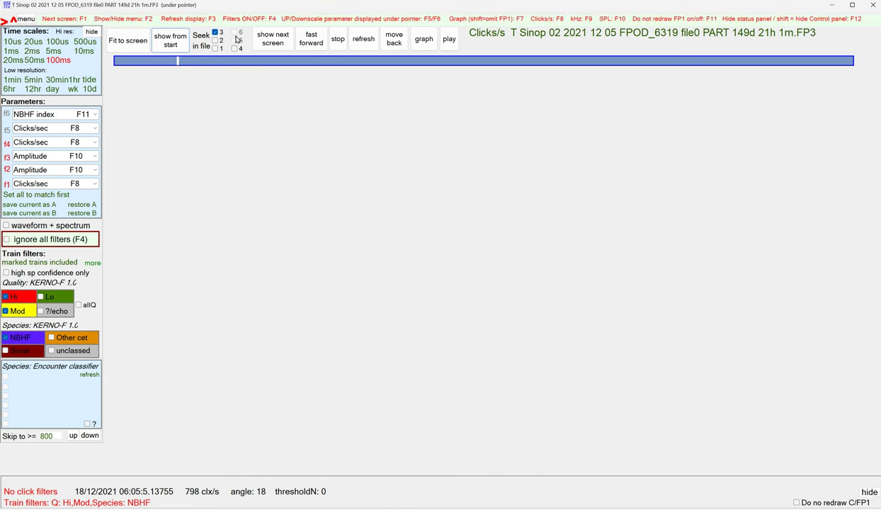
pyautogui.click(182, 47)
pyautogui.click(272, 44)
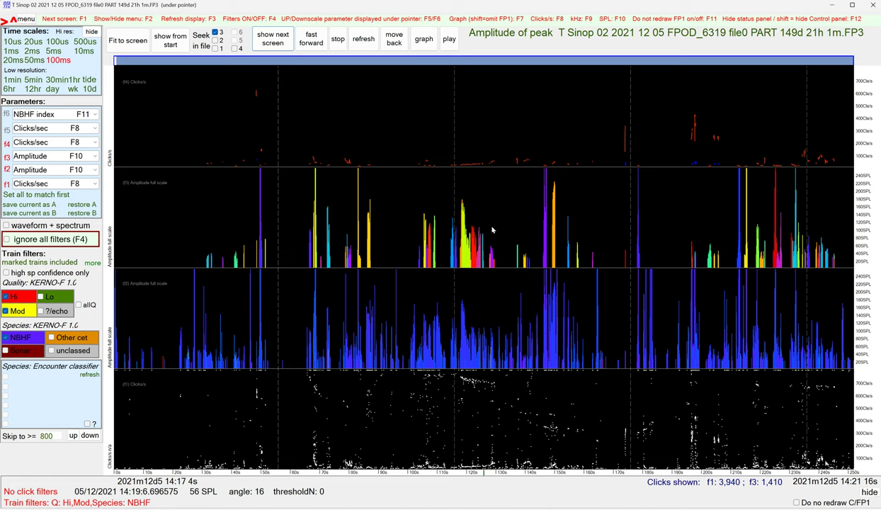
# Zoom in on the trains after 14:20:19 at the 5ms scale and mark only the green train following 14:20:26
pyautogui.click(705, 262)
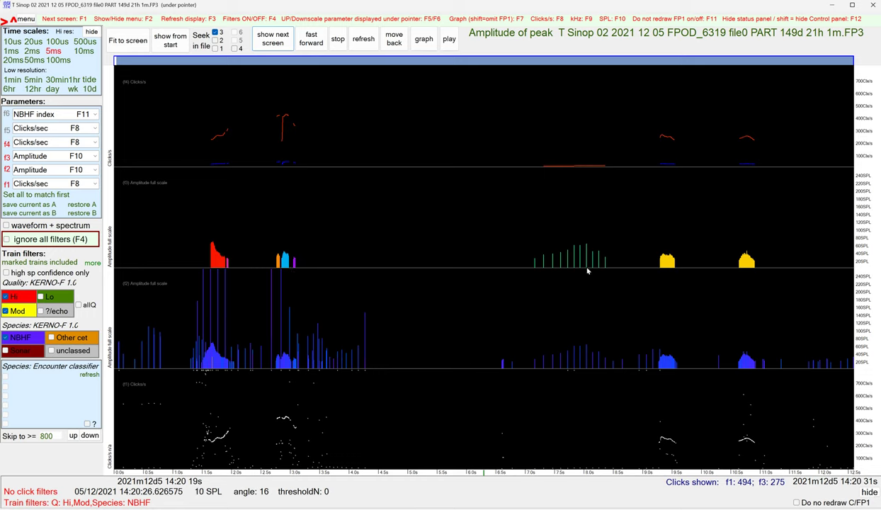
pyautogui.rightClick(524, 261)
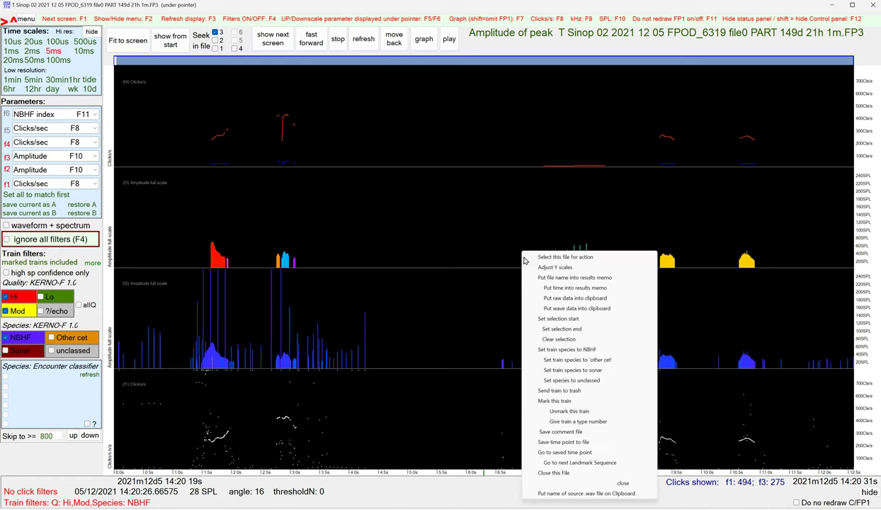
pyautogui.click(555, 401)
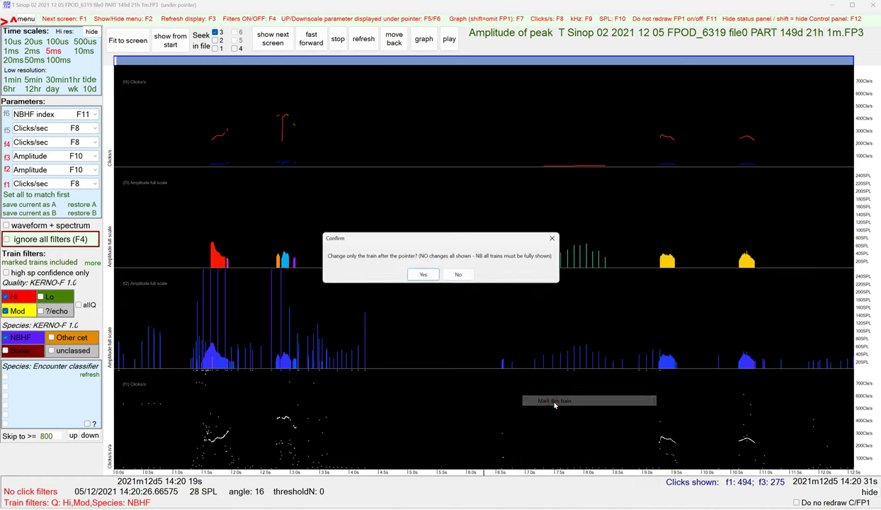
pyautogui.click(423, 274)
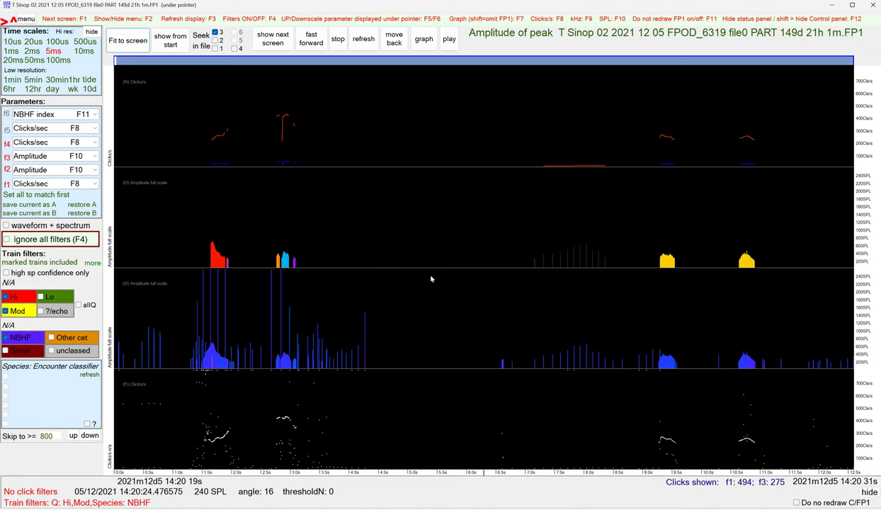
# Mark only the yellow train just after 14:20:28
pyautogui.rightClick(652, 255)
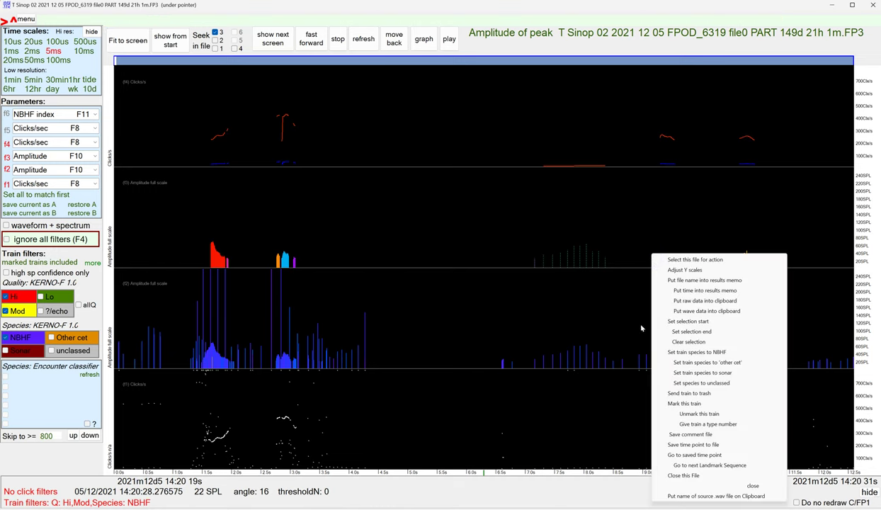
pyautogui.click(685, 404)
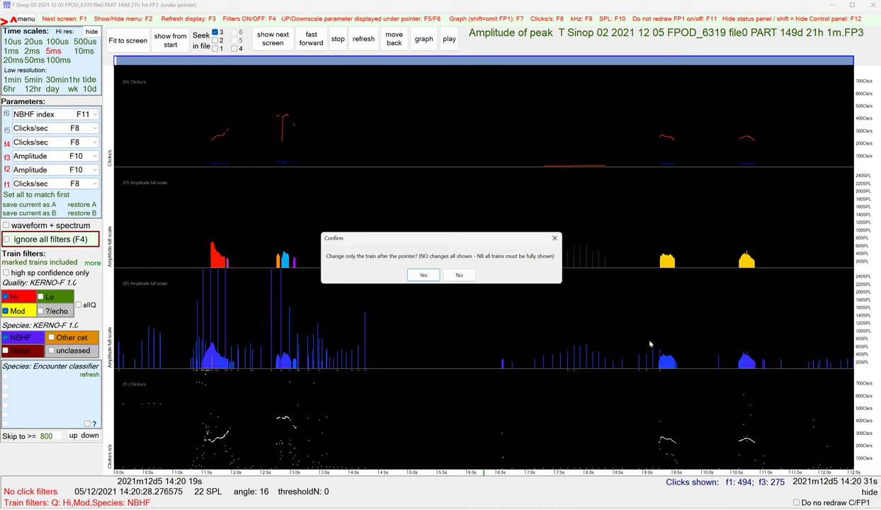
pyautogui.click(423, 276)
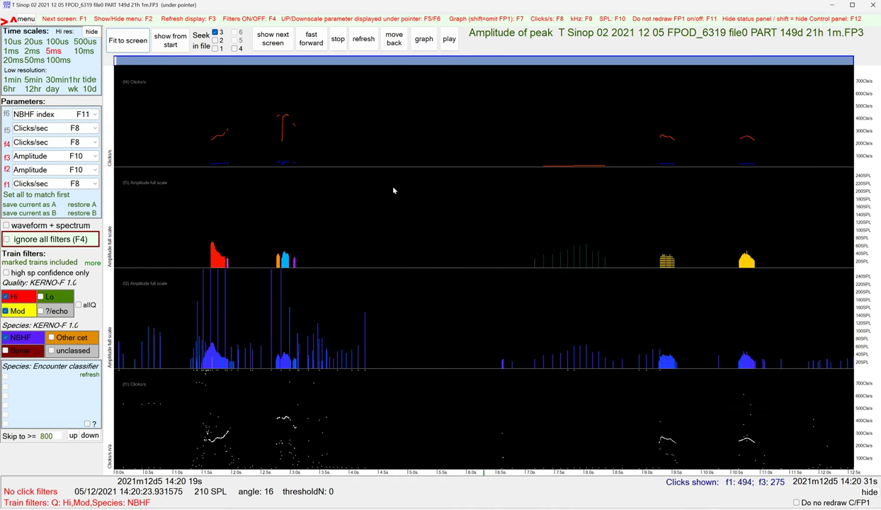